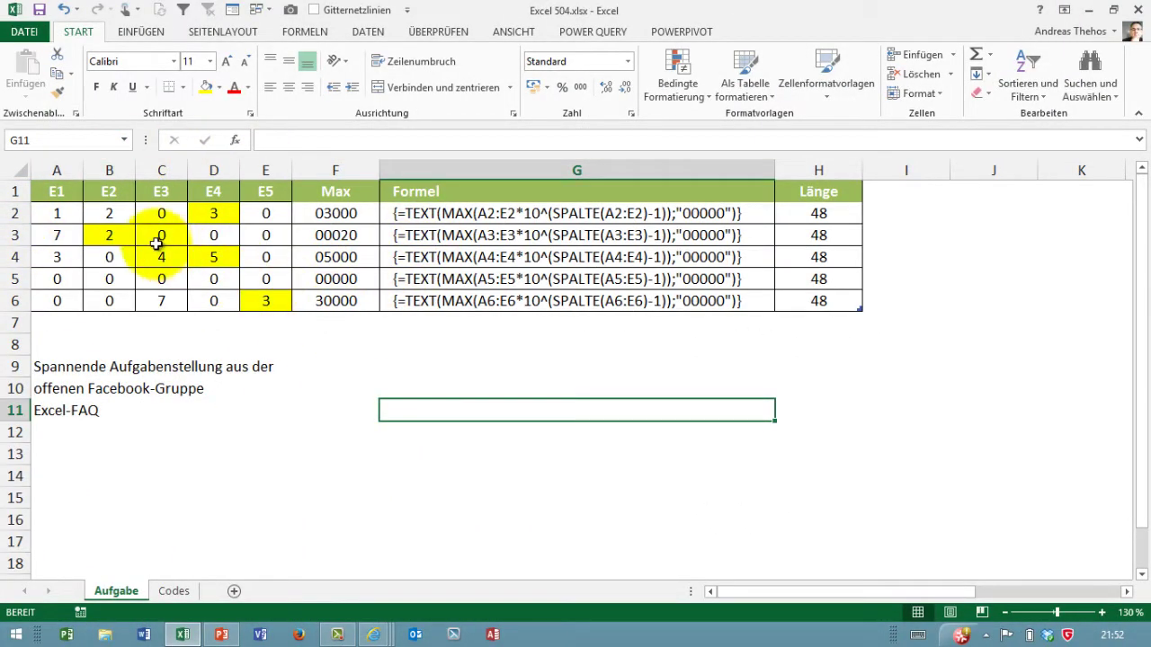
Select various values and ranges in rows 2–4 of the table, ending on cell A2.
drag(63, 214, 274, 208)
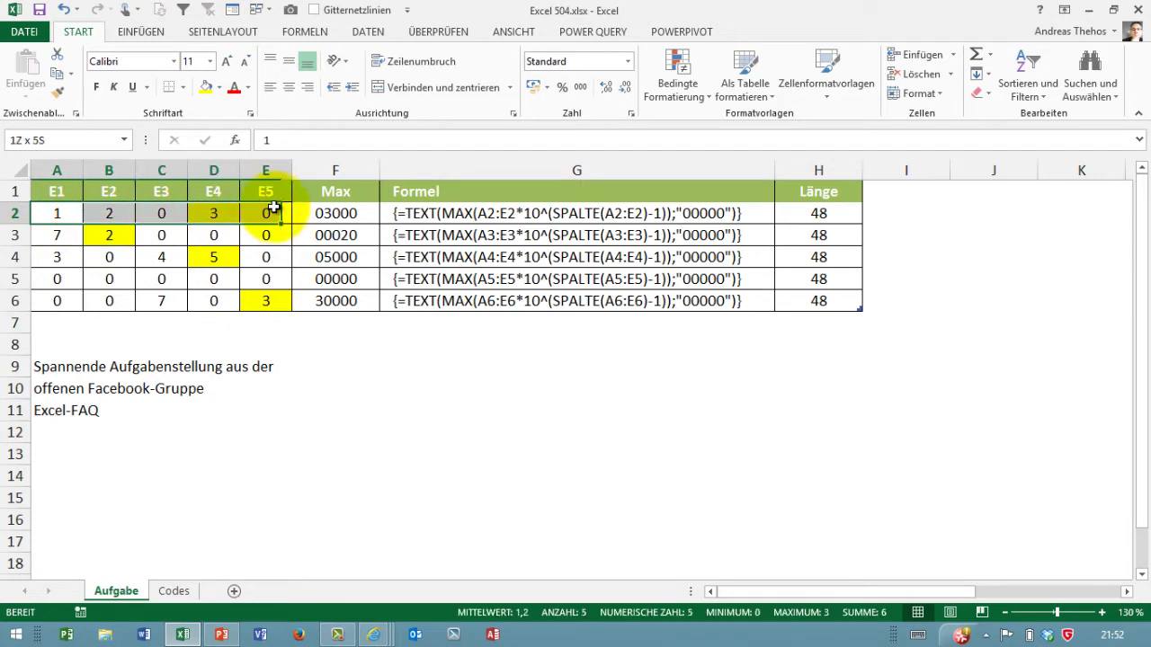
drag(59, 235, 266, 235)
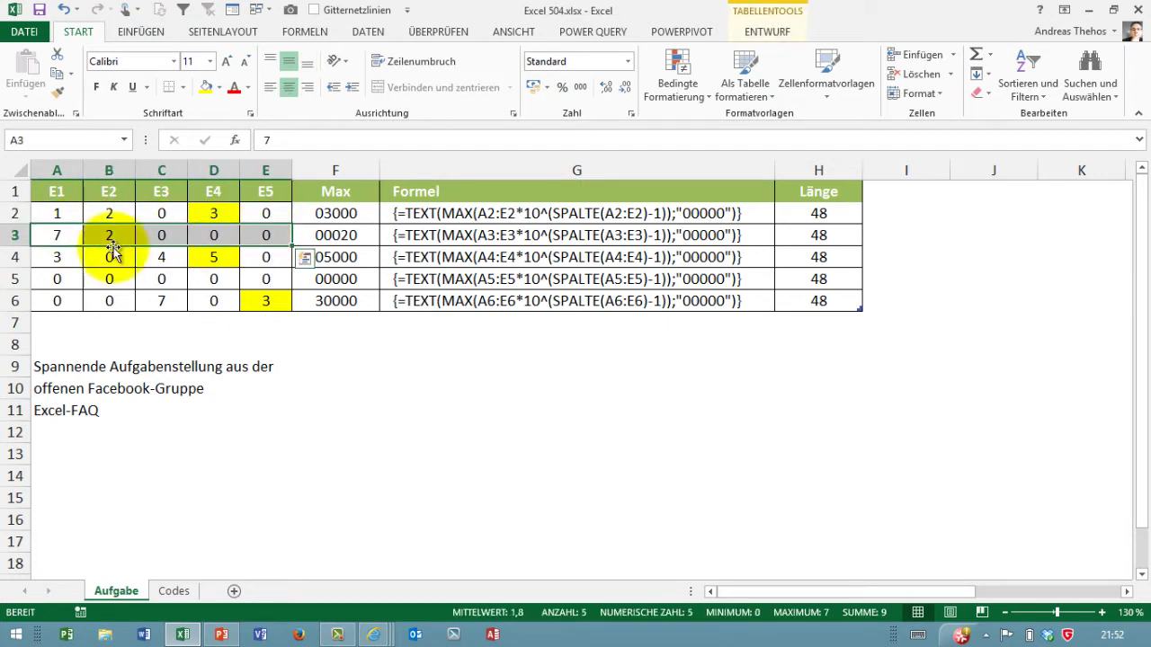
click(54, 258)
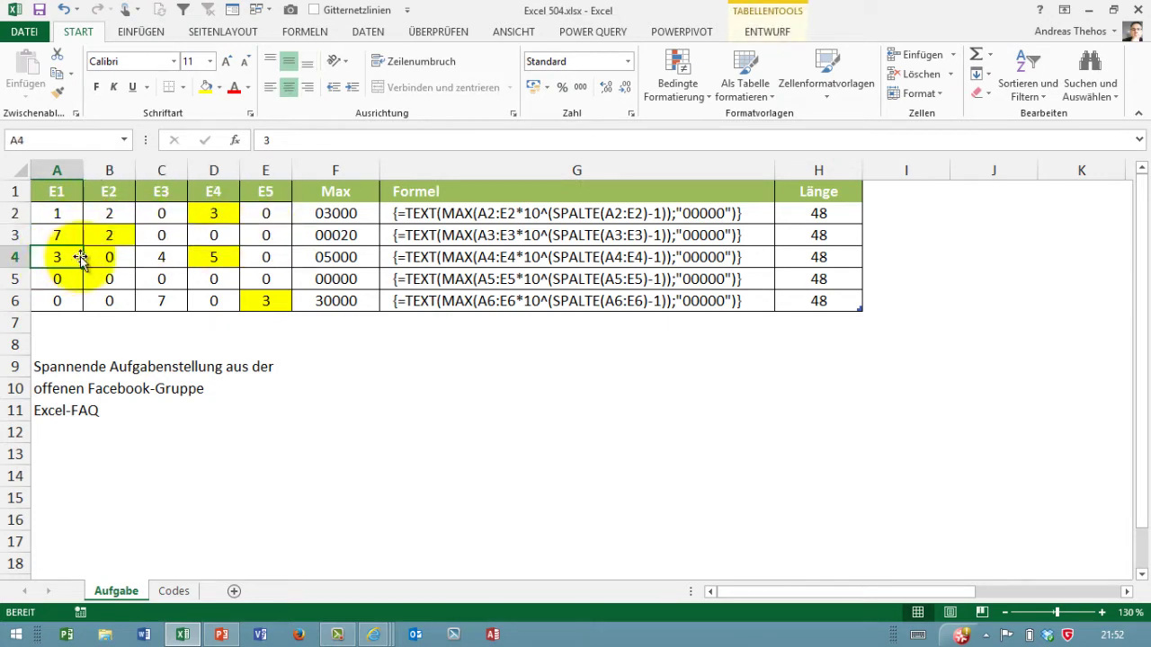
click(212, 260)
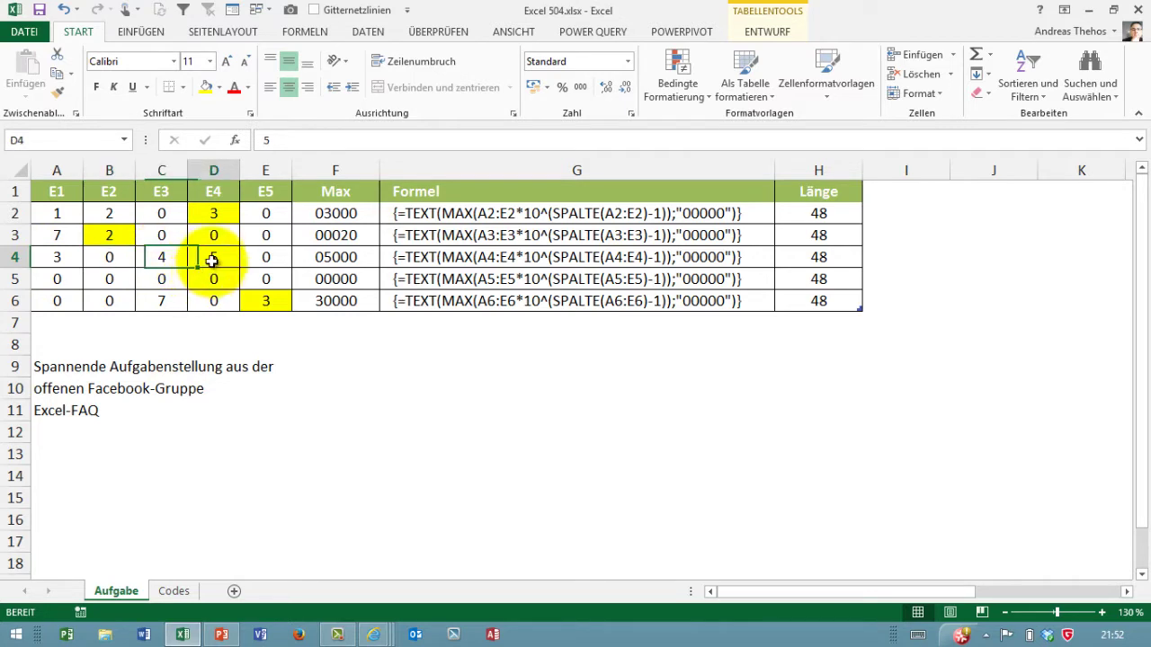
key(Right)
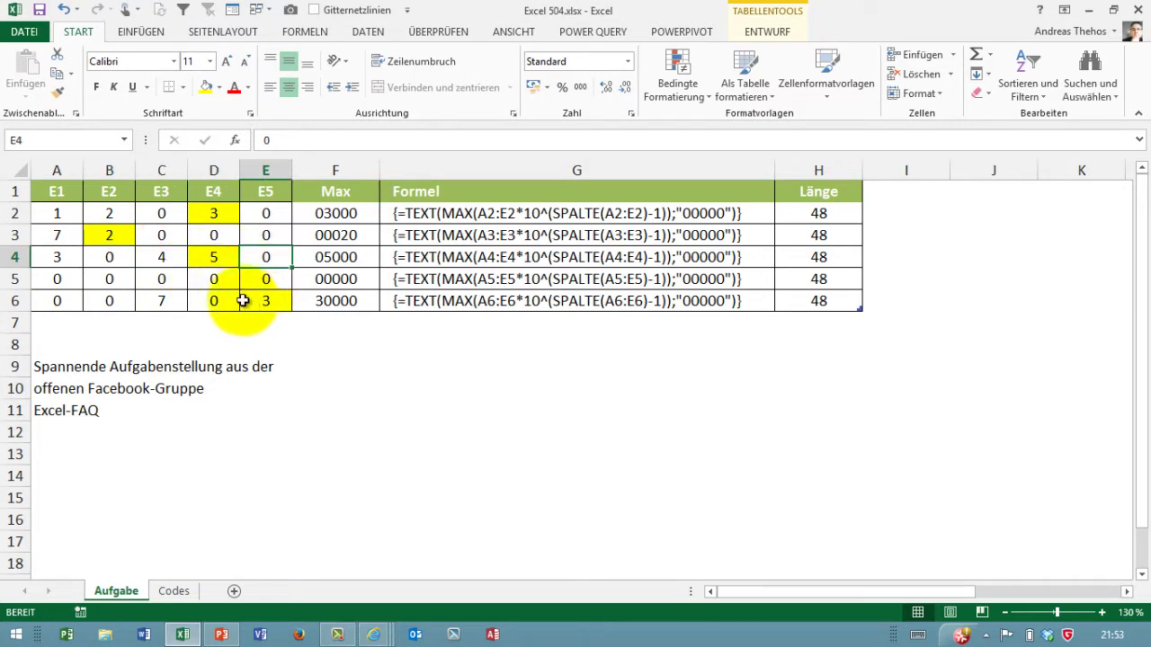
click(212, 212)
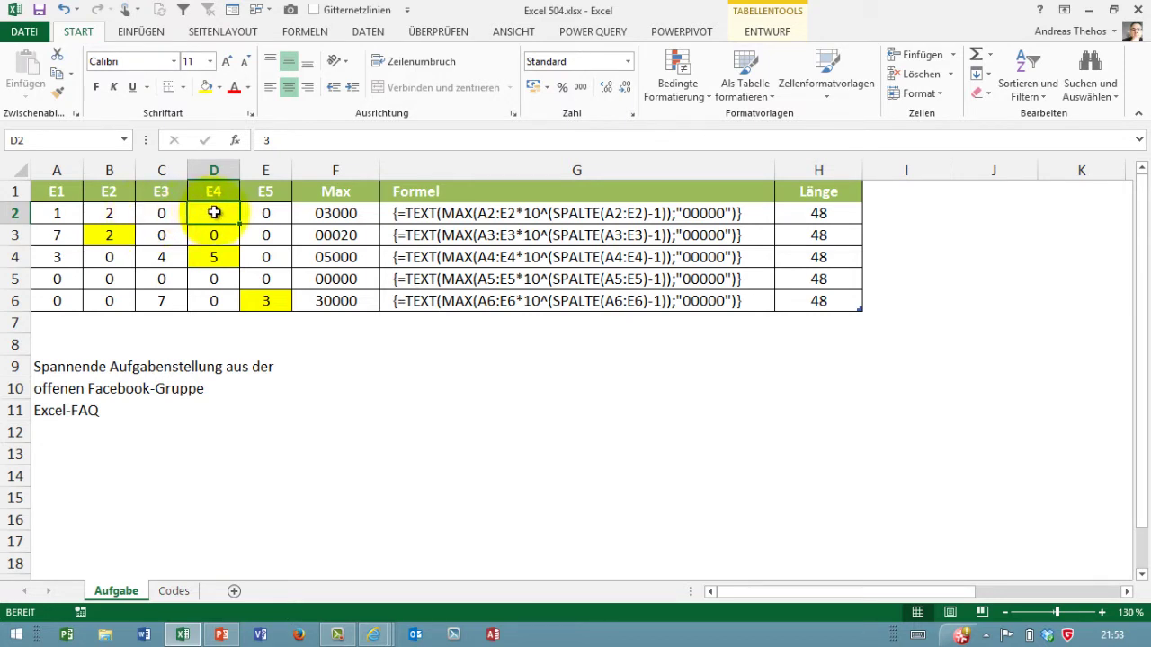
click(105, 238)
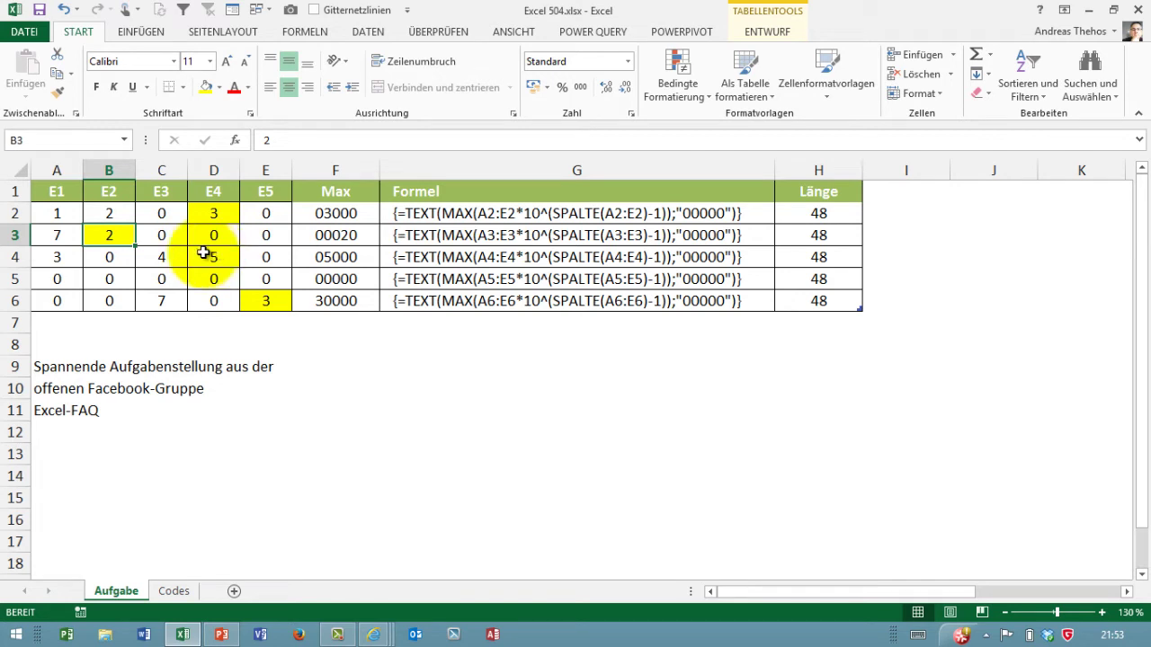
drag(72, 213, 158, 209)
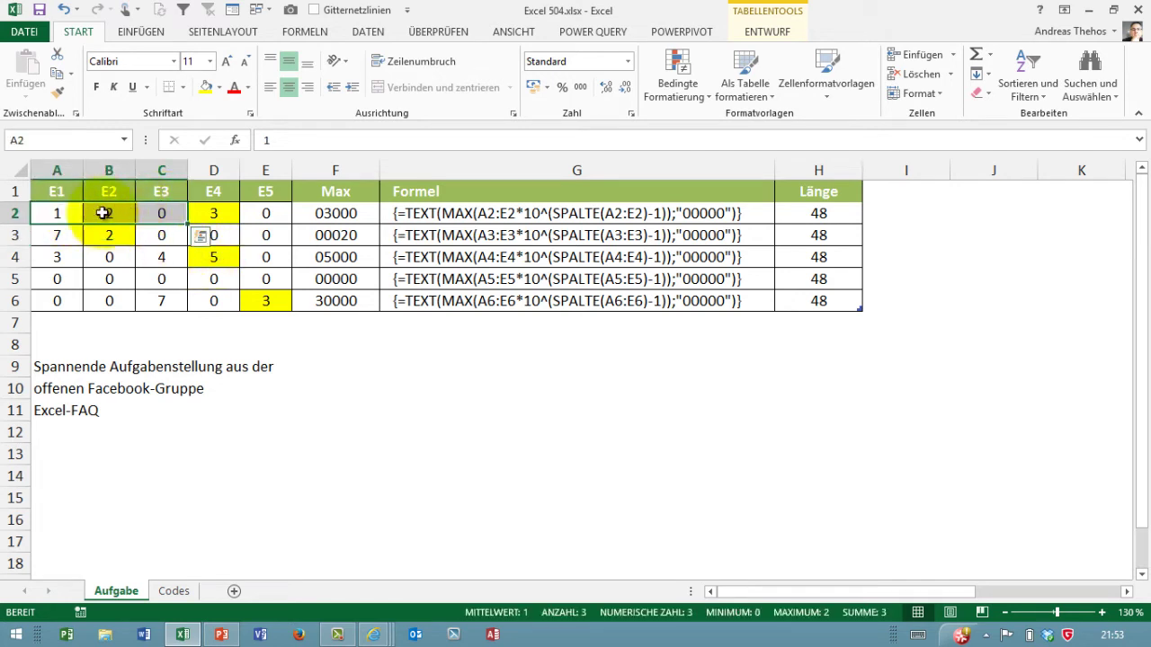
drag(57, 258, 160, 255)
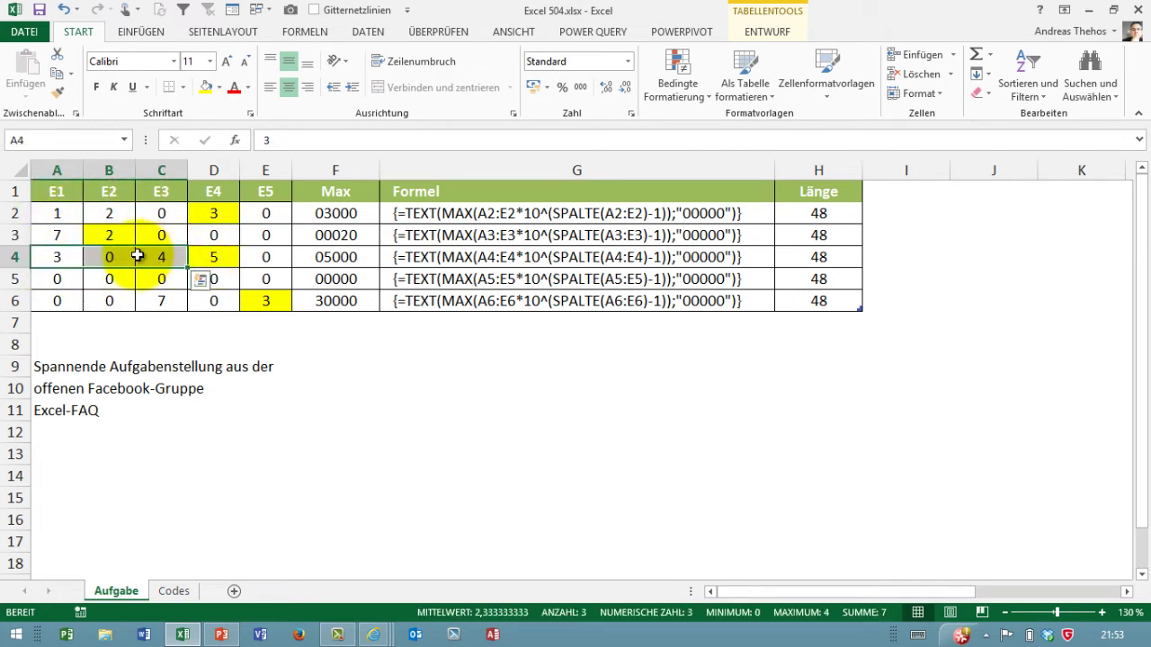
drag(63, 217, 263, 214)
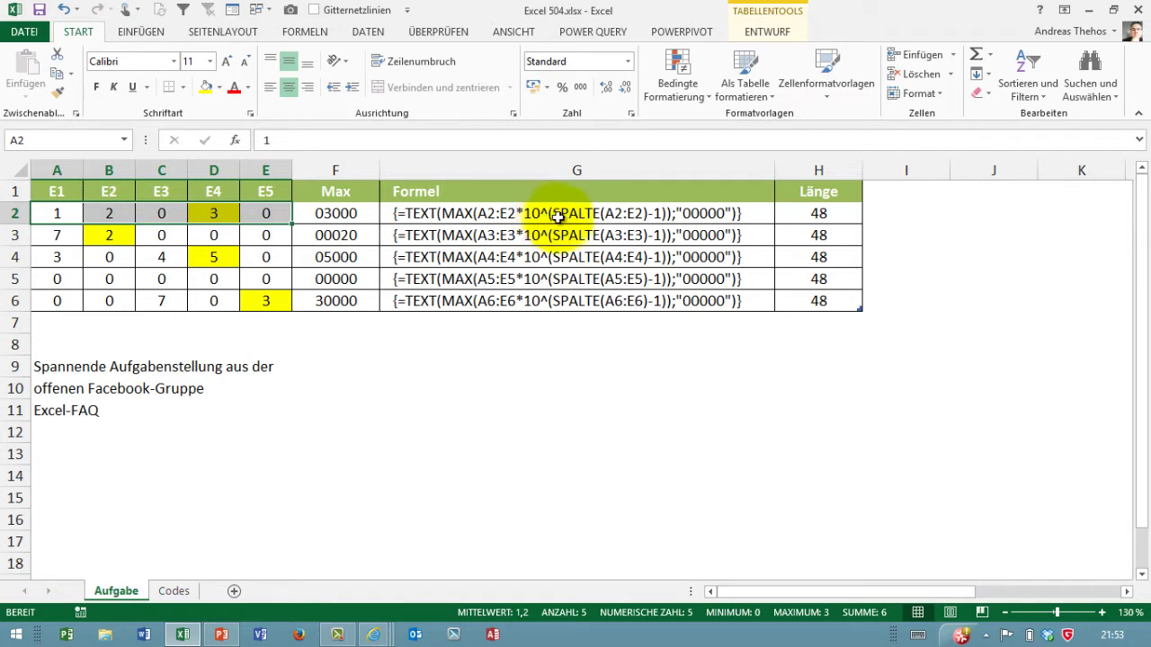
key(shift+Left)
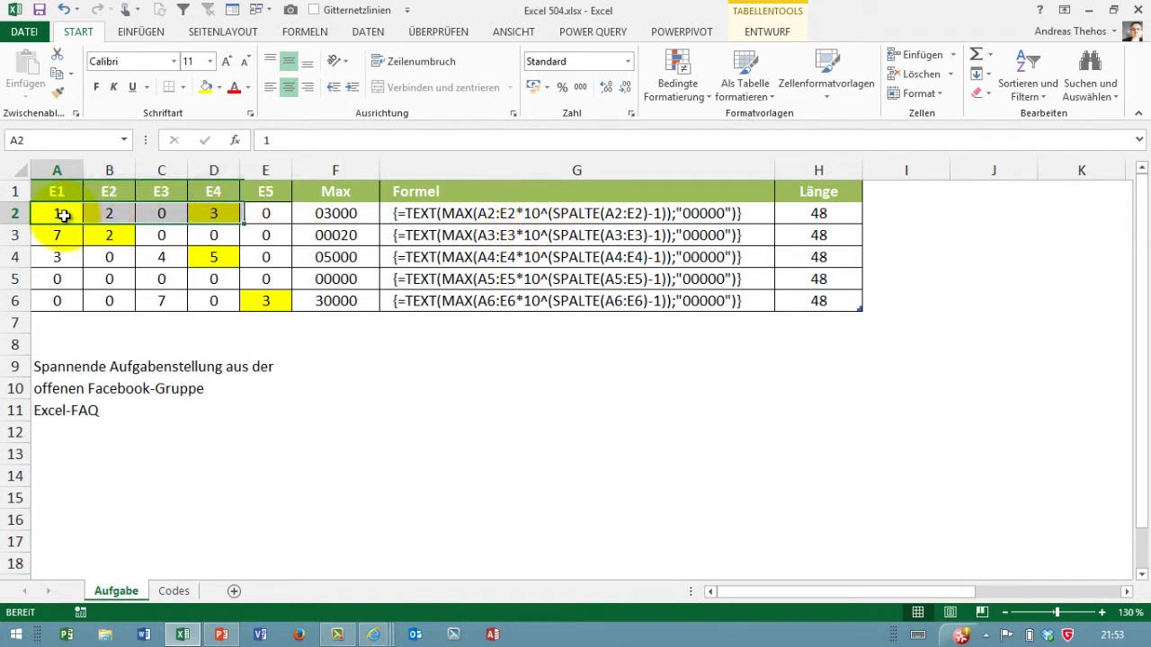
click(64, 216)
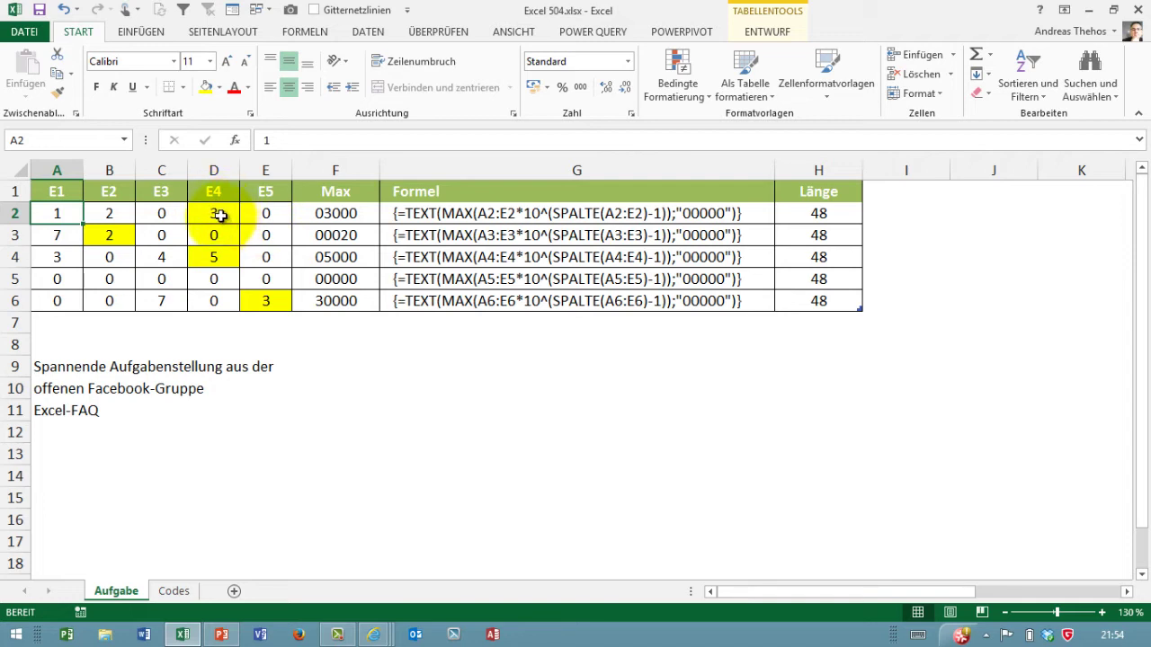
Inspect the SPALTE(A2:E2)-1 part of F2's Max formula without changing it.
click(339, 215)
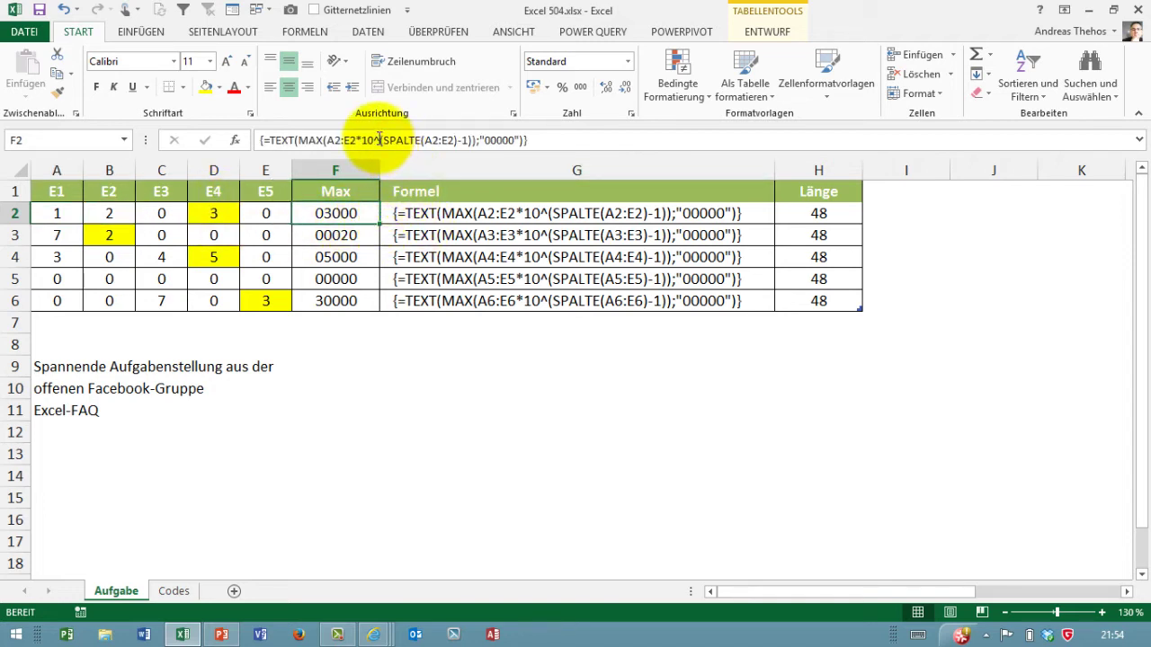
drag(380, 140, 473, 140)
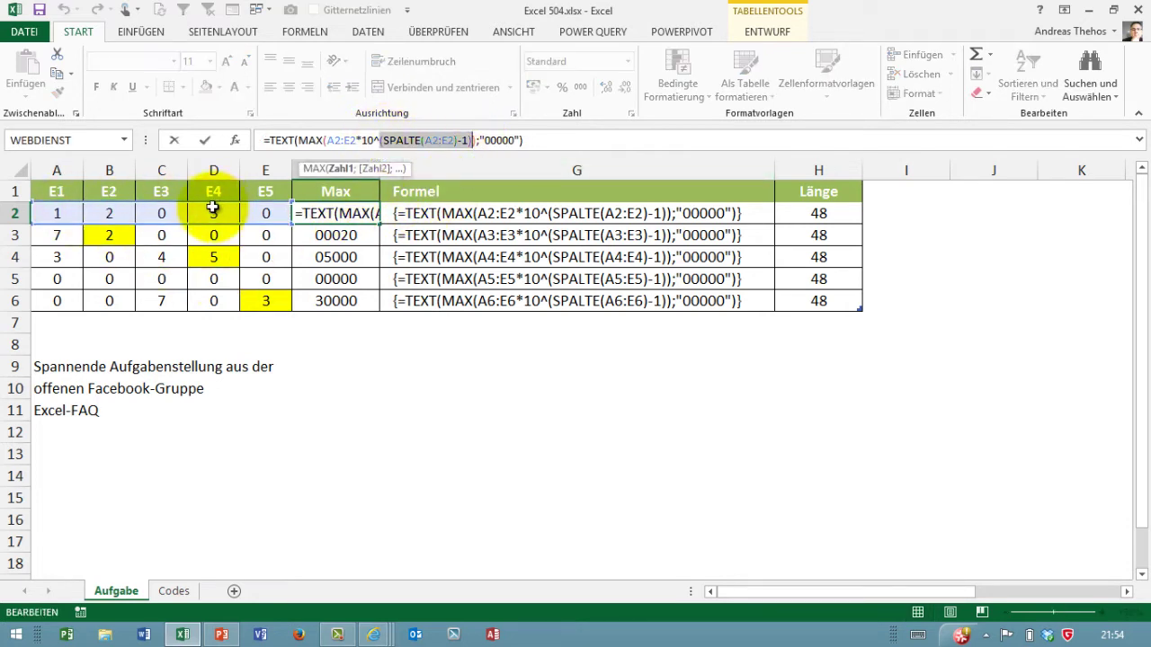
key(Escape)
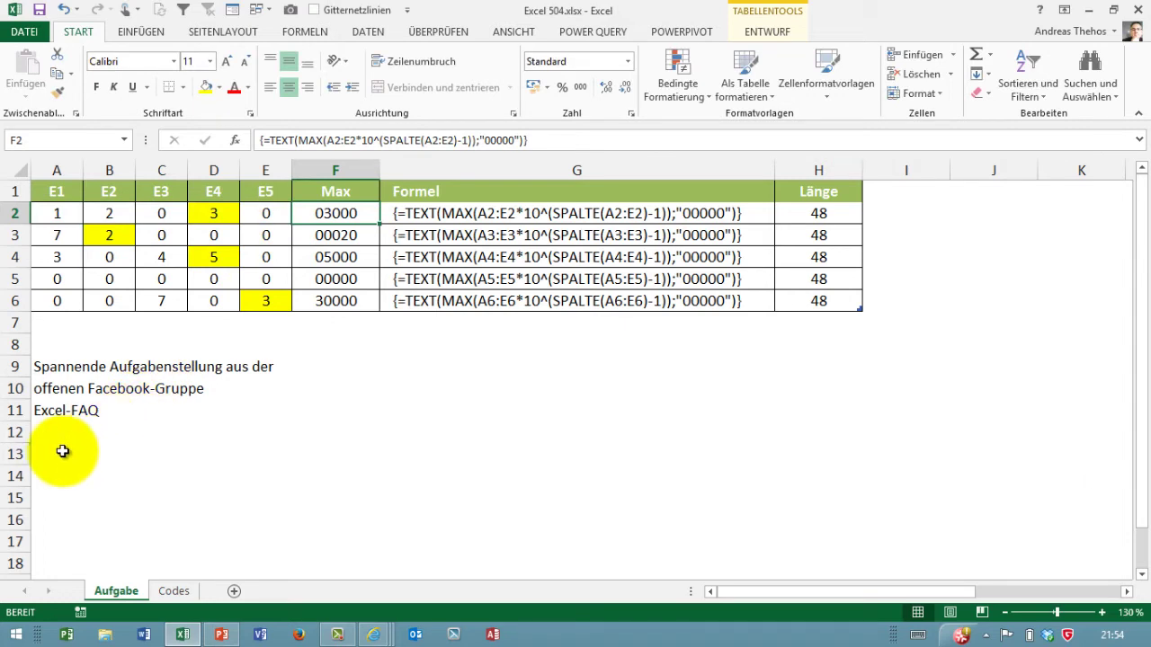
Enter 0, 1, 2, 3 and 4 across A13:E13, then reselect F2.
click(70, 446)
text(0)
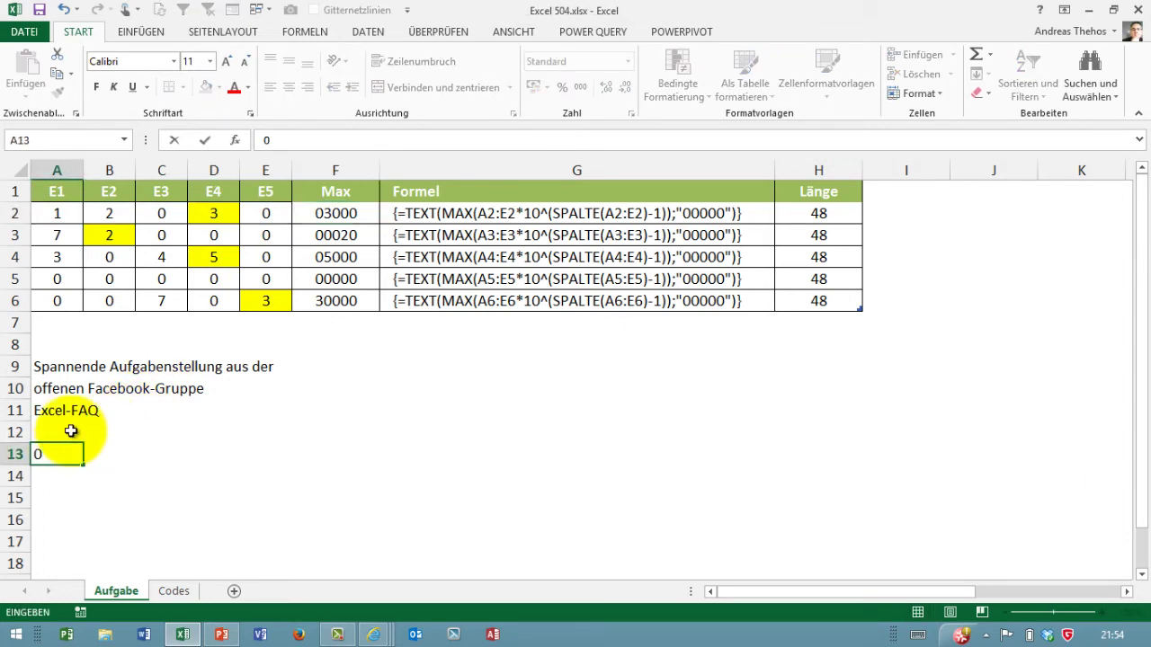
key(Tab)
text(1)
key(Tab)
text(2)
key(Tab)
text(3	4)
key(Tab)
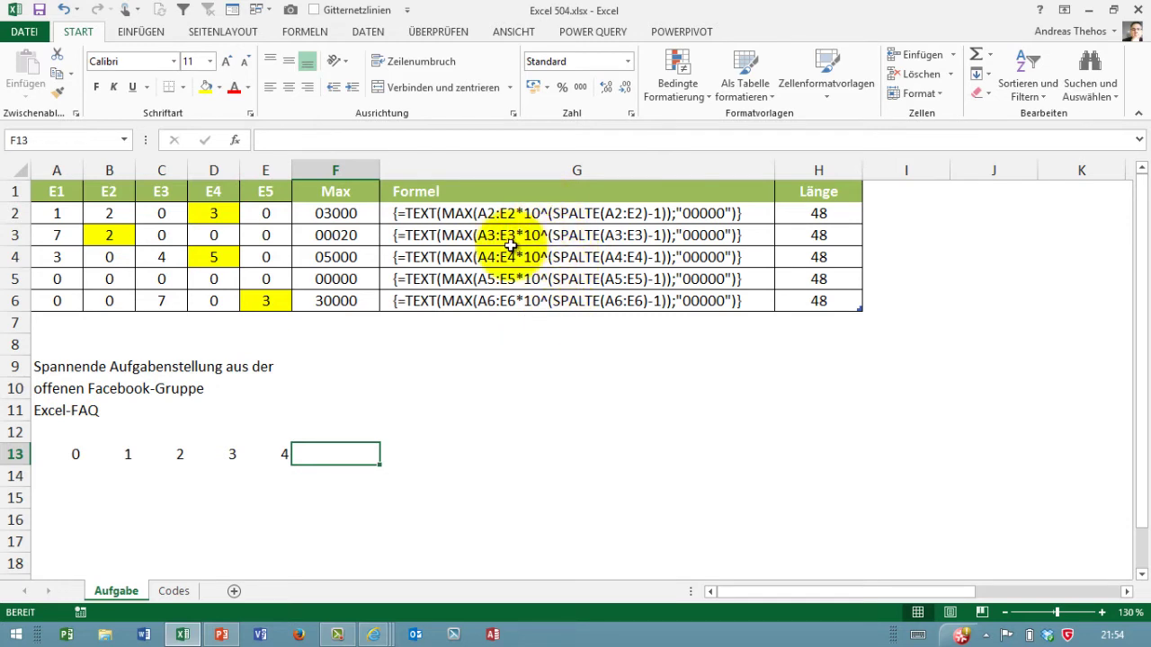
click(329, 216)
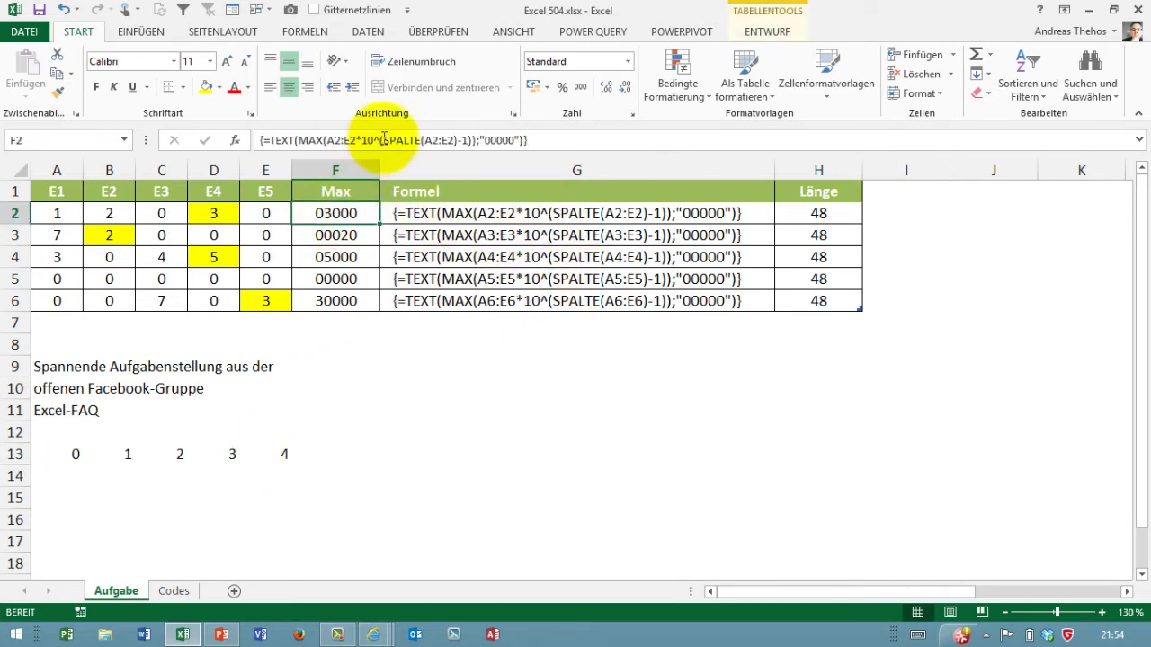
Swap SPALTE(A2:E2)-1 for A13:E13, convert it to {0.1.2.3.4}, and commit as an array formula.
drag(378, 140, 466, 139)
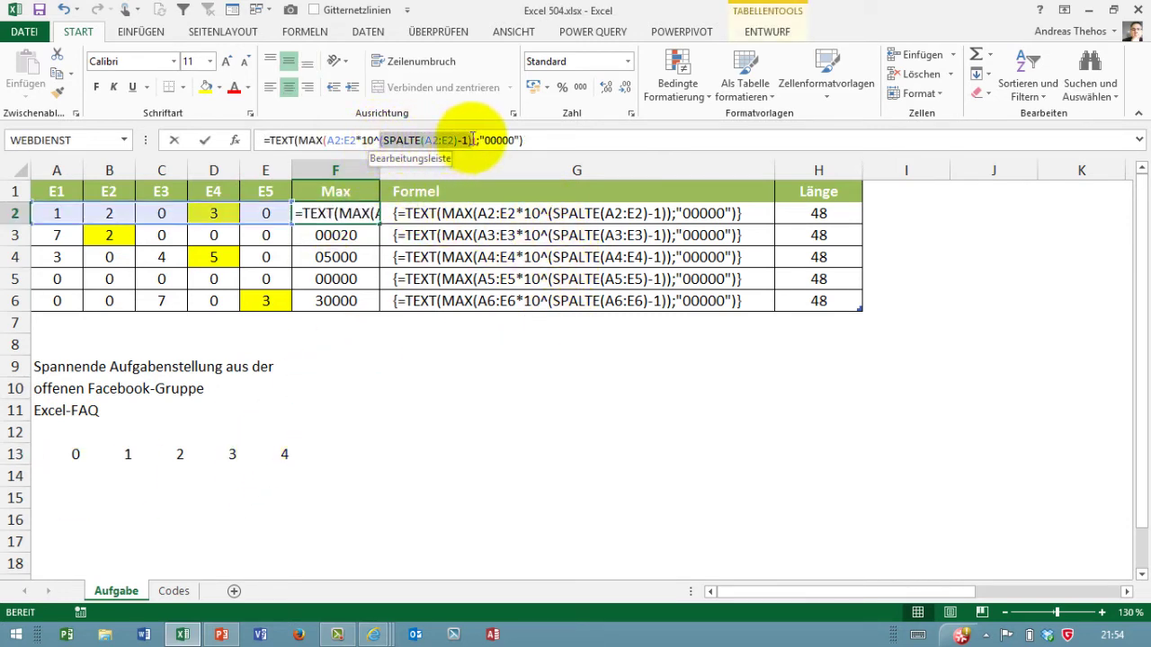
key(Delete)
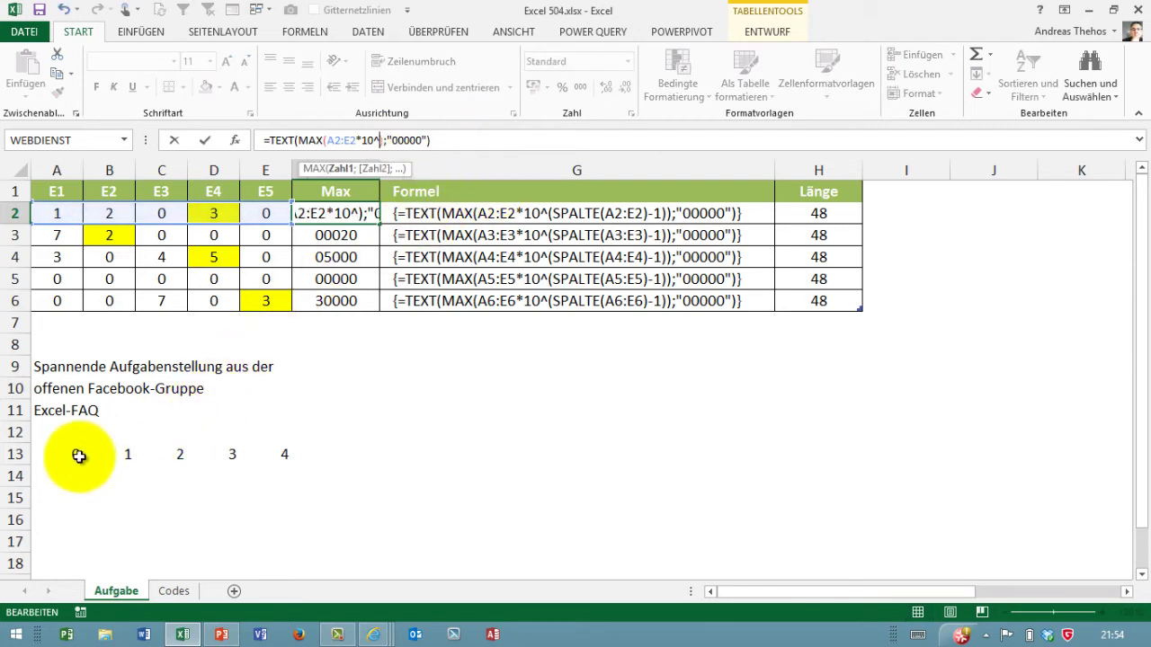
drag(79, 456, 283, 454)
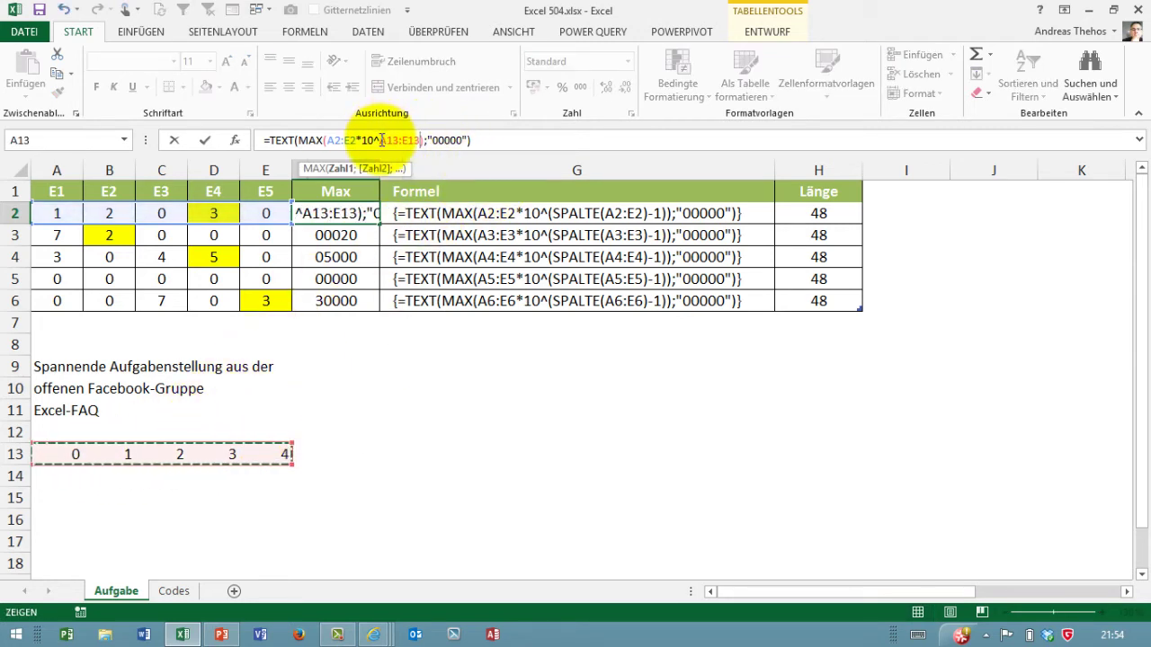
drag(382, 139, 421, 140)
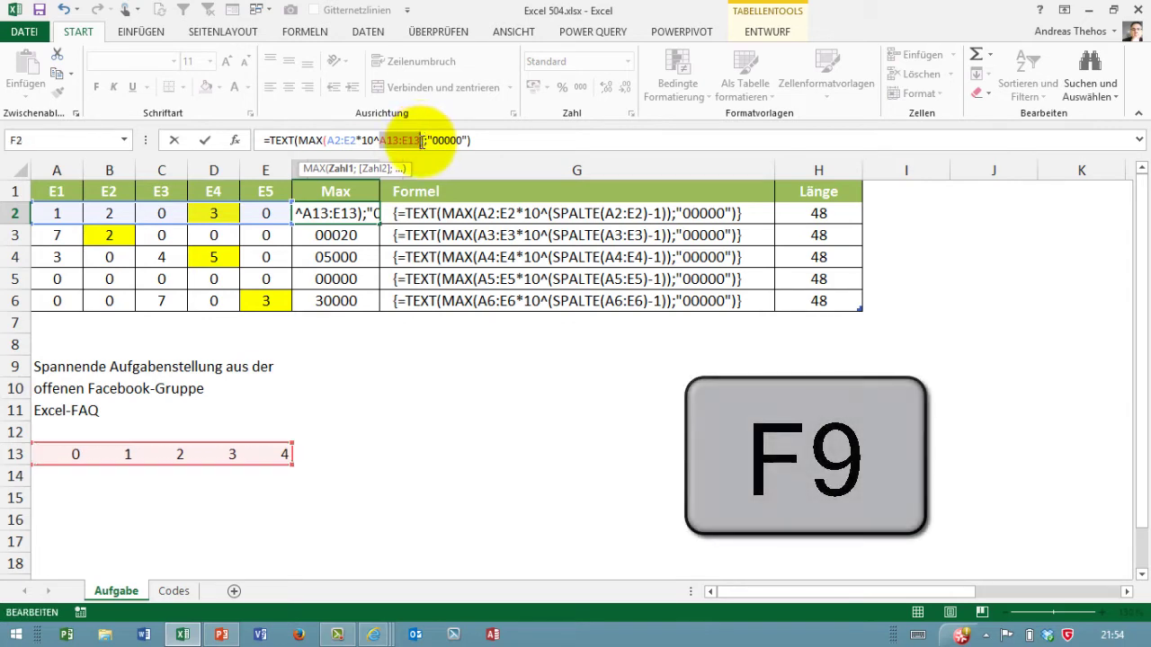
key(F9)
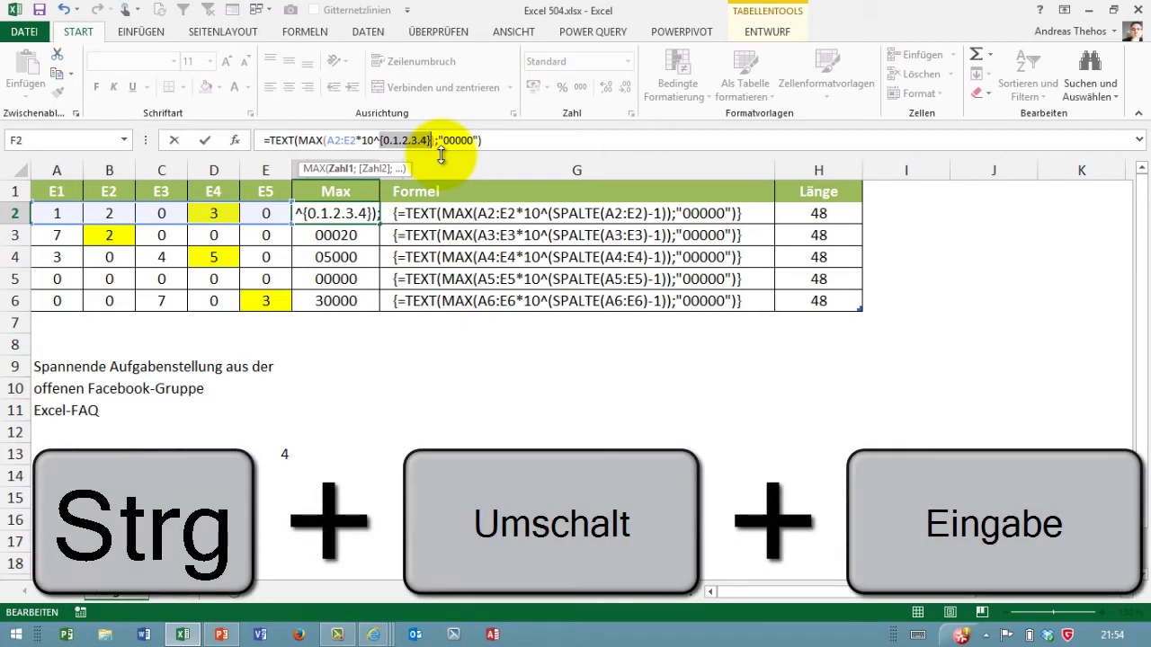
key(ctrl+shift+Return)
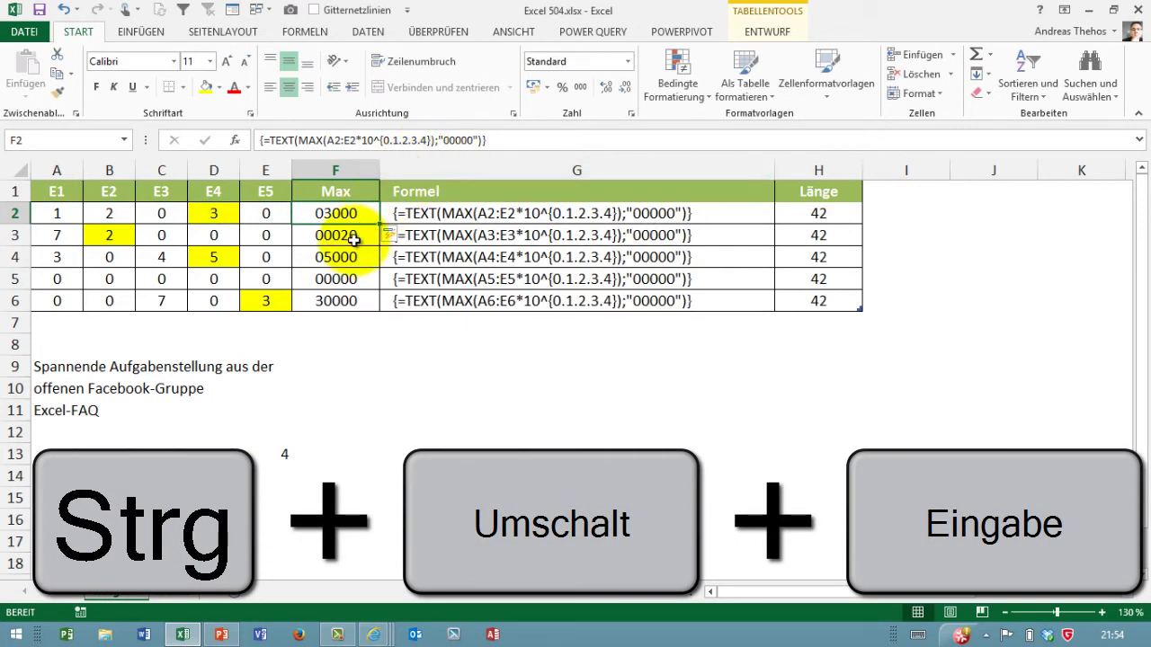
Check the updated Max formulas in F3, F6, F4 and F2.
click(337, 238)
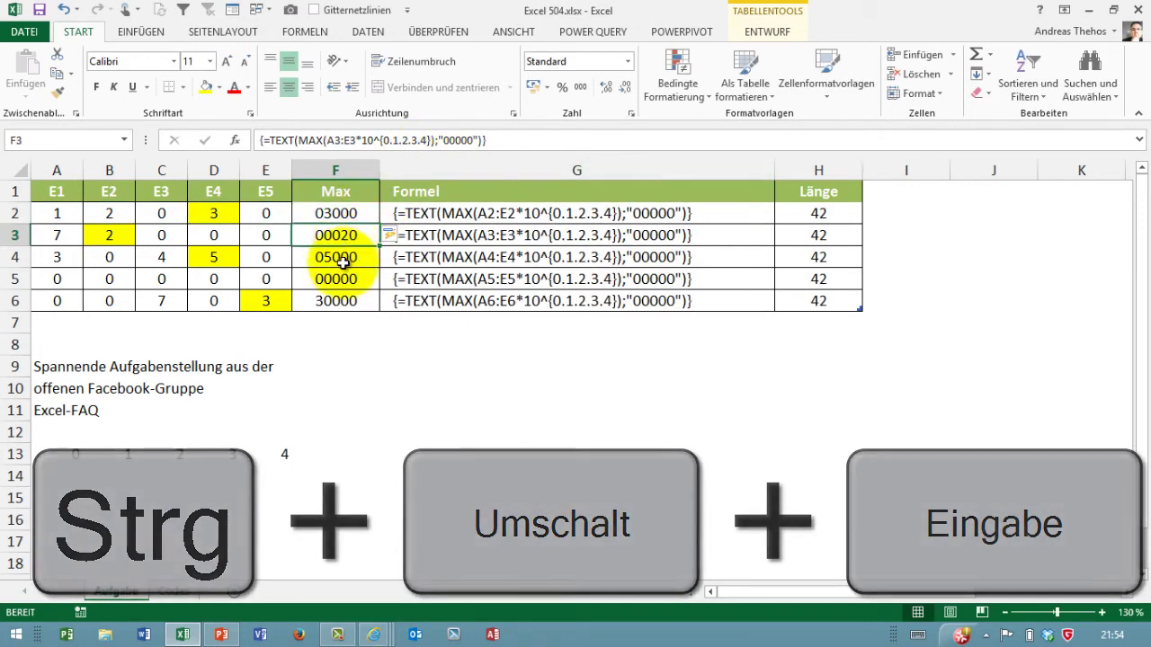
click(334, 322)
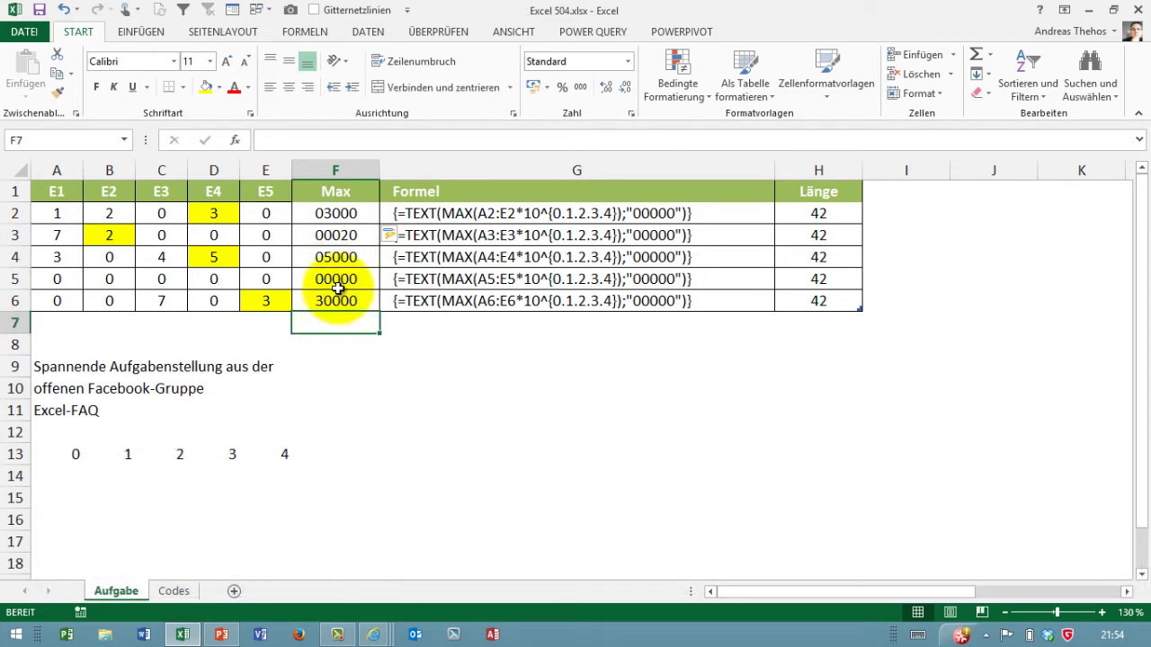
click(335, 300)
click(329, 257)
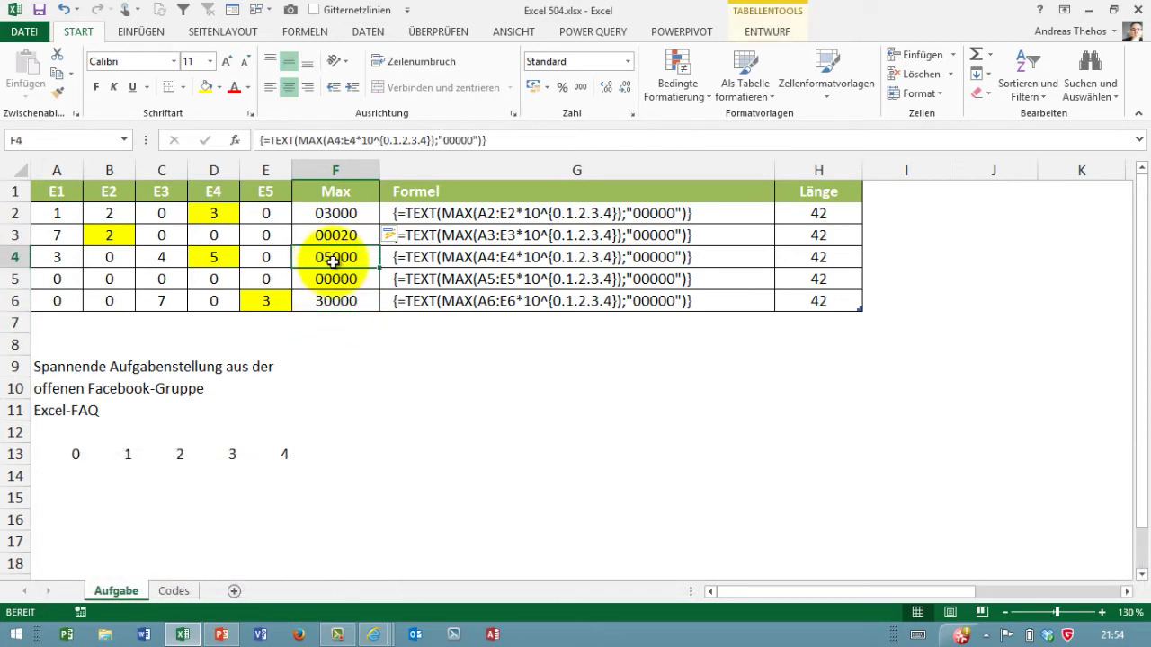
click(334, 213)
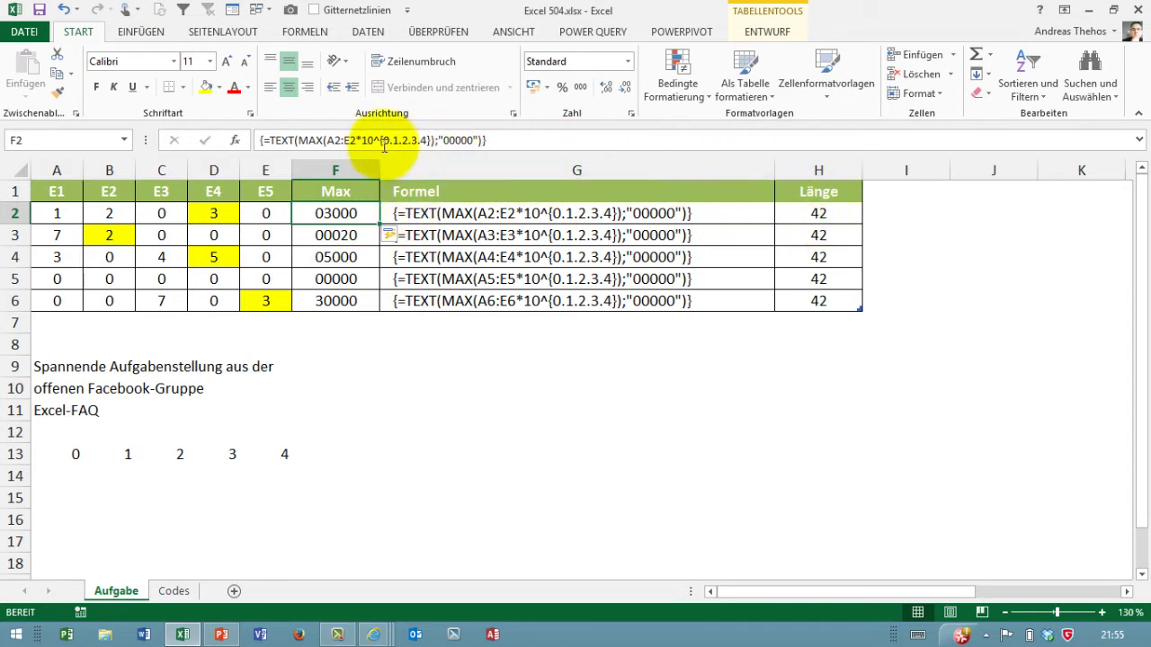
click(62, 169)
key(ctrl+plus)
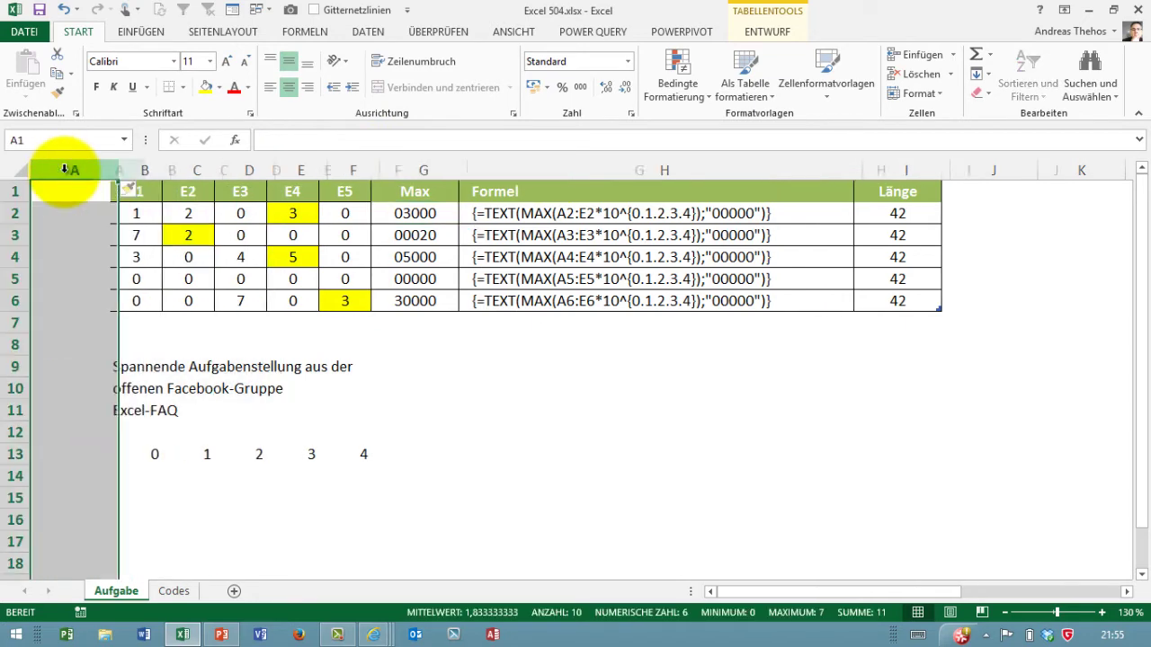
key(ctrl+plus)
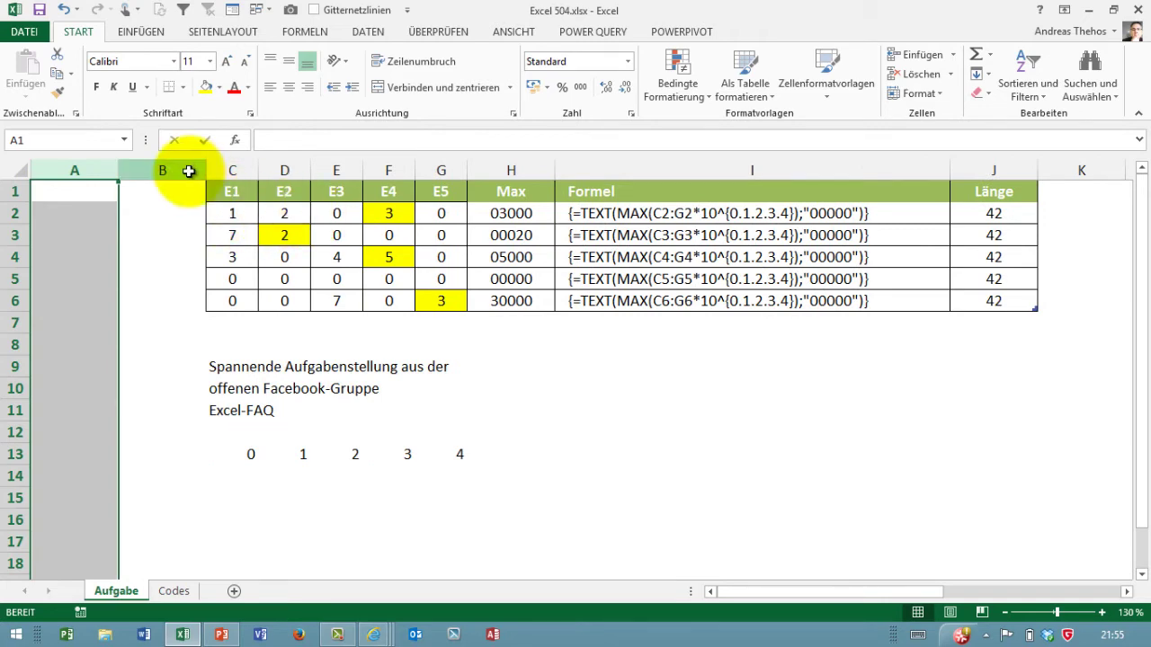
drag(180, 170, 62, 165)
key(ctrl+minus)
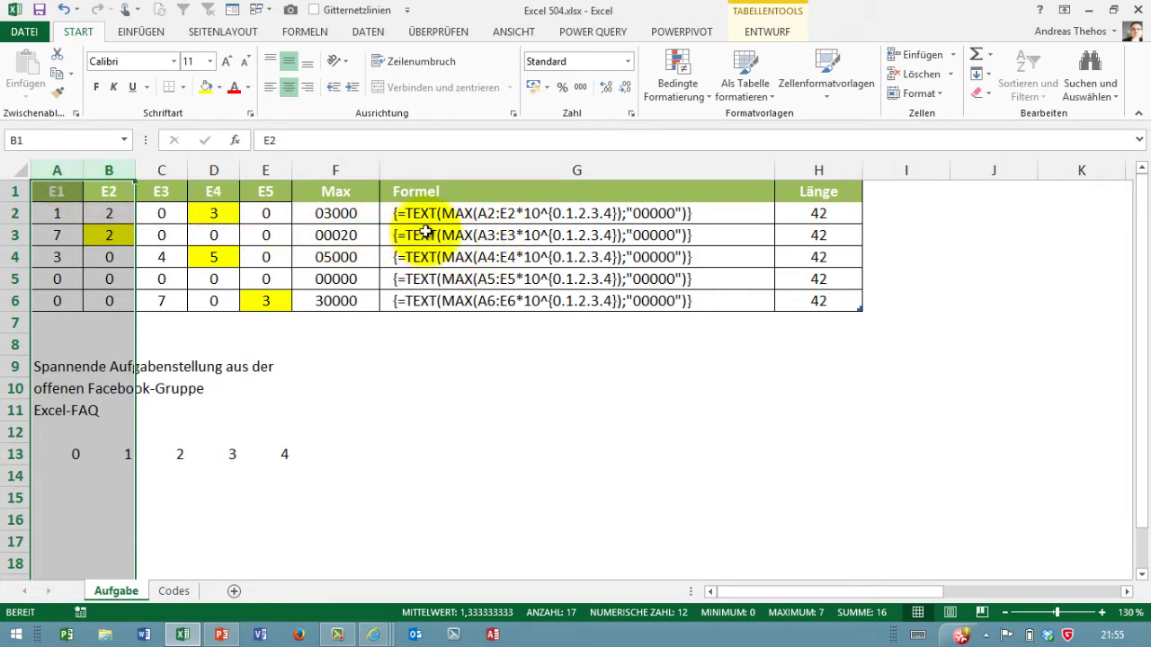
click(115, 218)
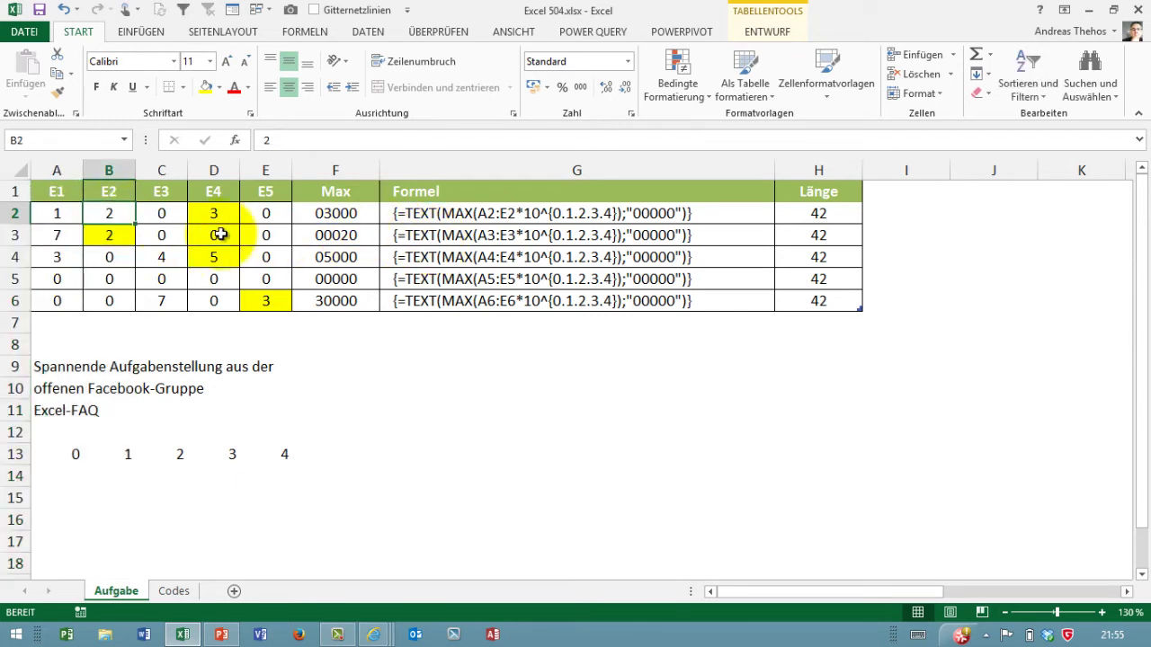
text(-)
key(Return)
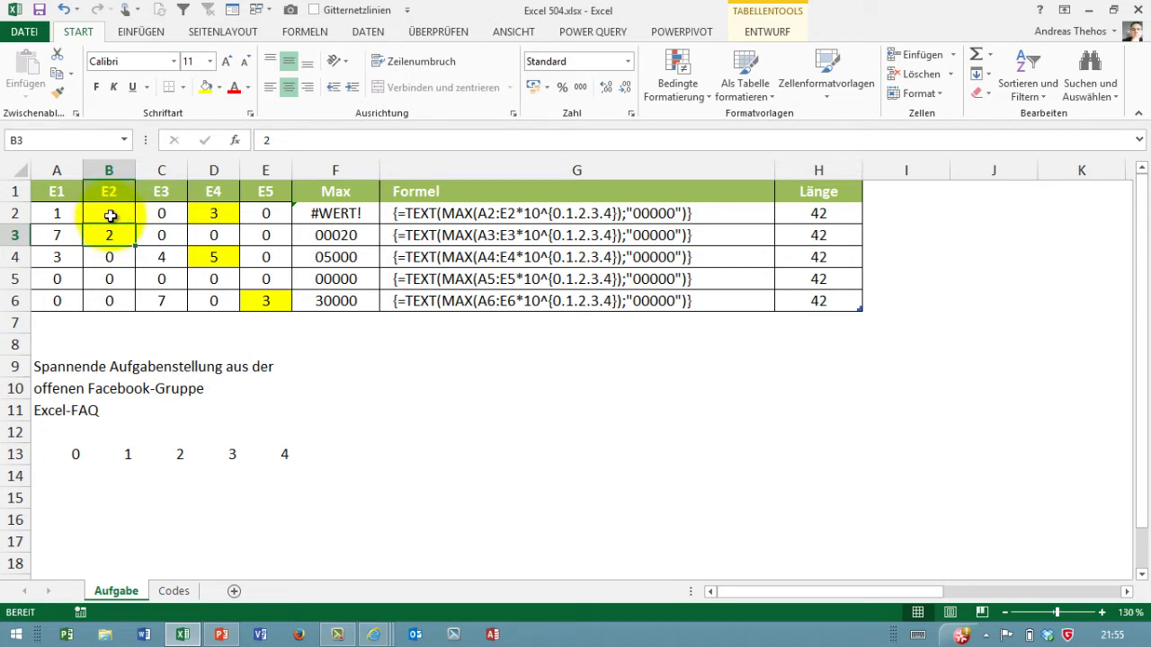
click(110, 216)
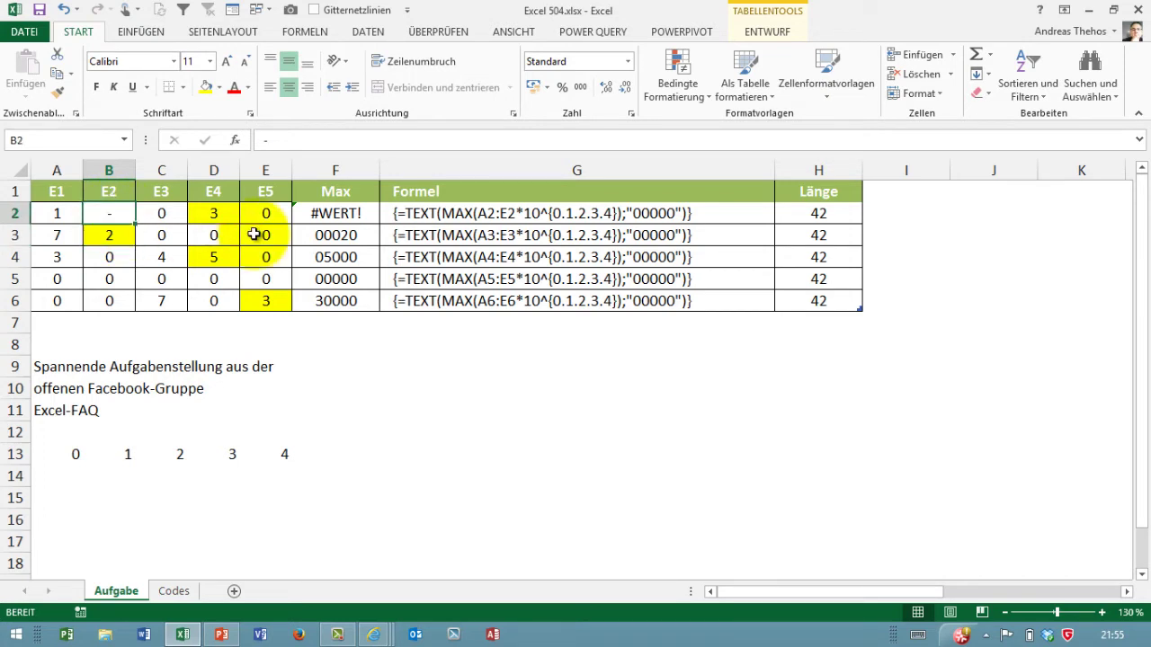
text(2)
click(112, 284)
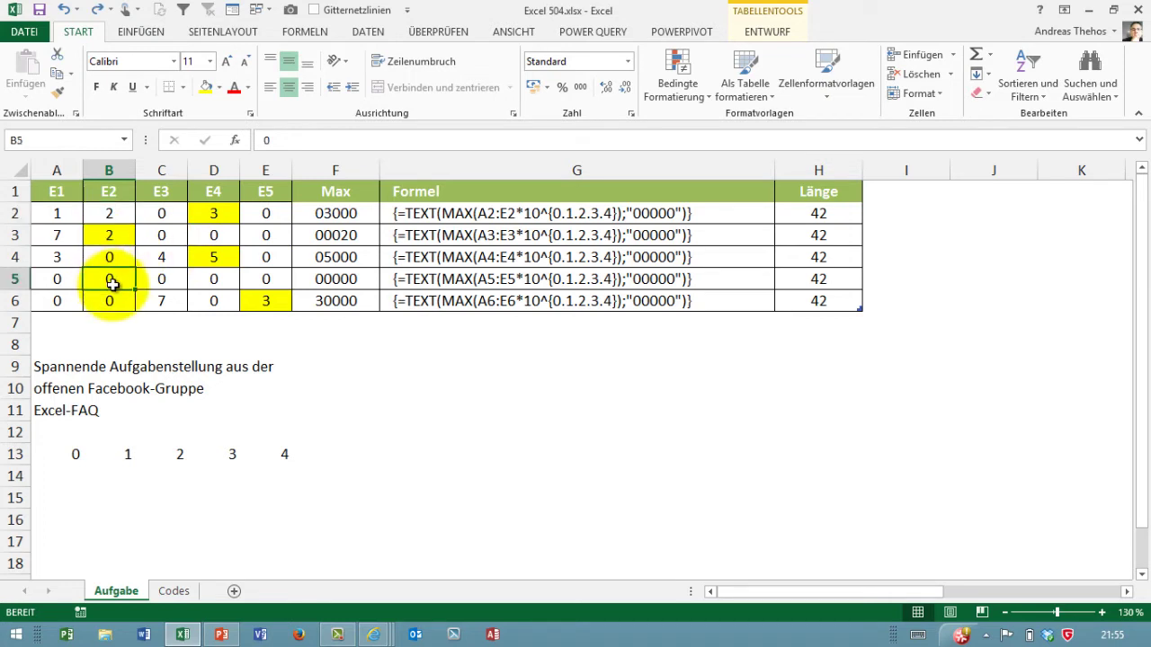
text(entfällt)
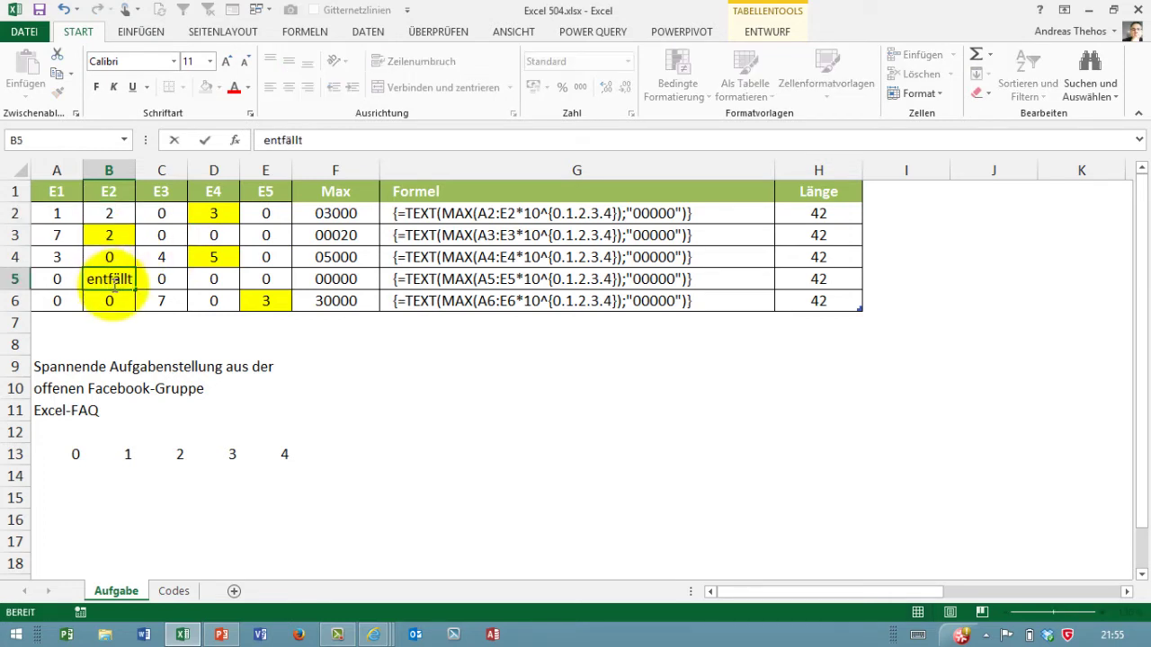
key(ctrl+Return)
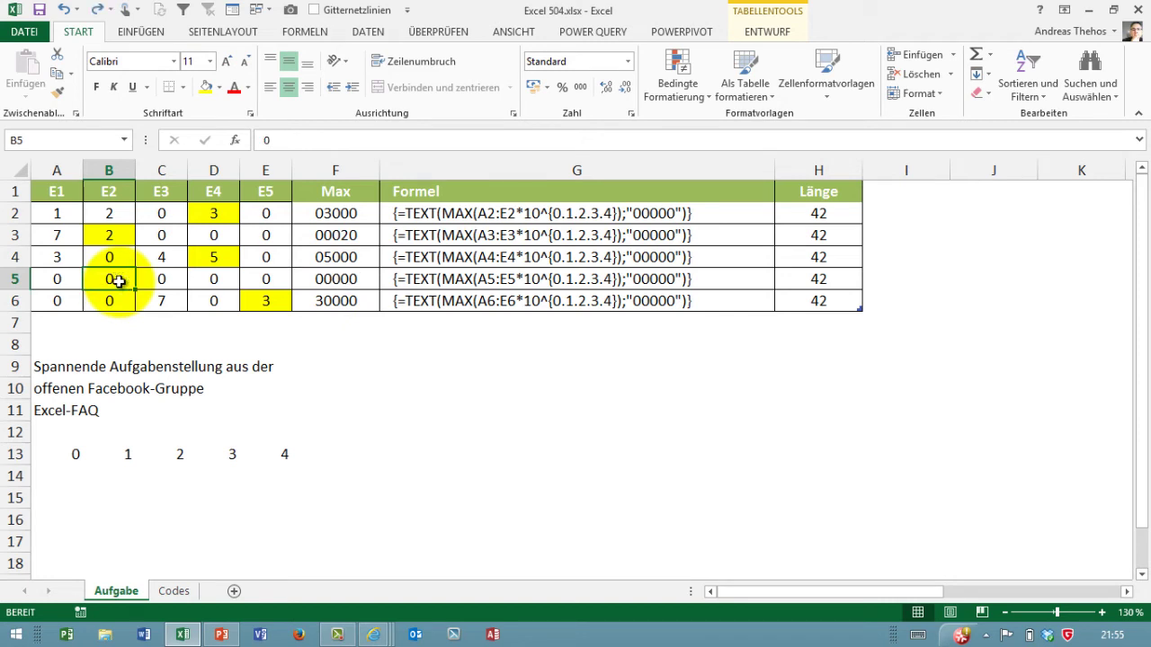
click(319, 216)
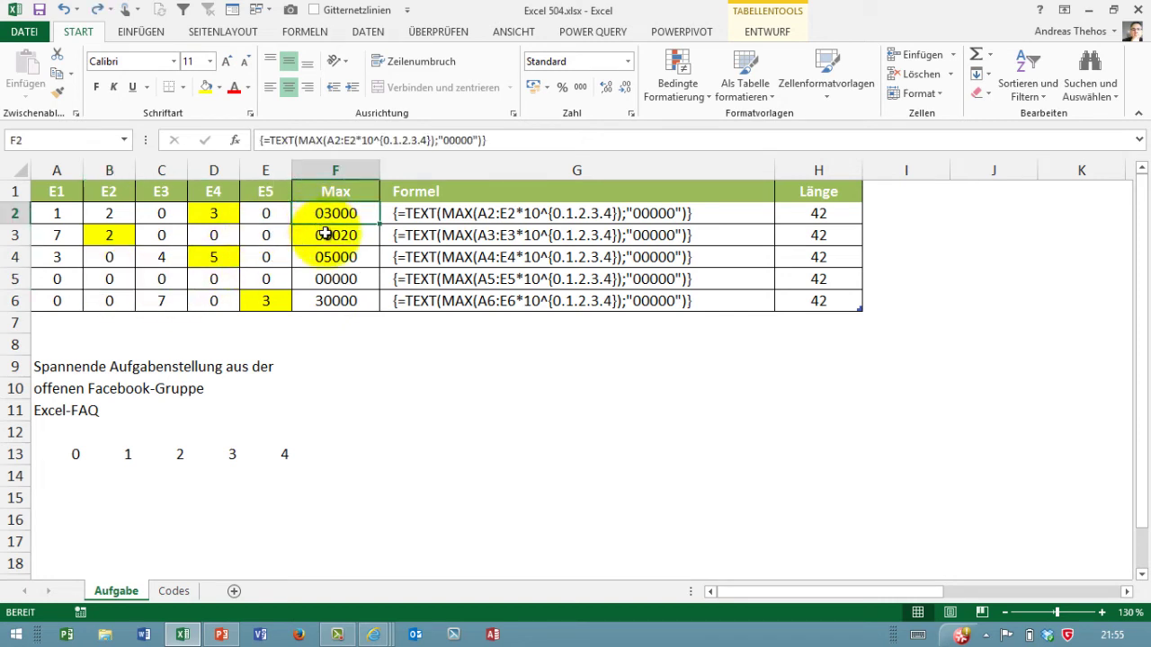
Replace MAX in F2's formula with Aggregat(14; using function 14 – KGRÖSSE.
double_click(311, 141)
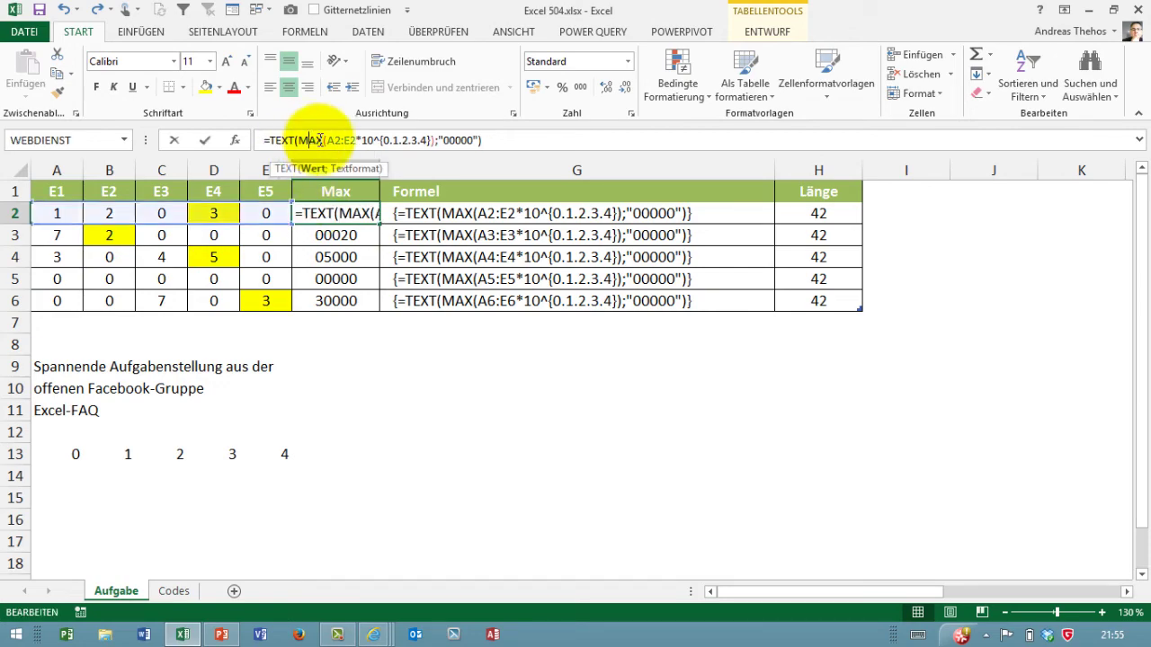
text(A)
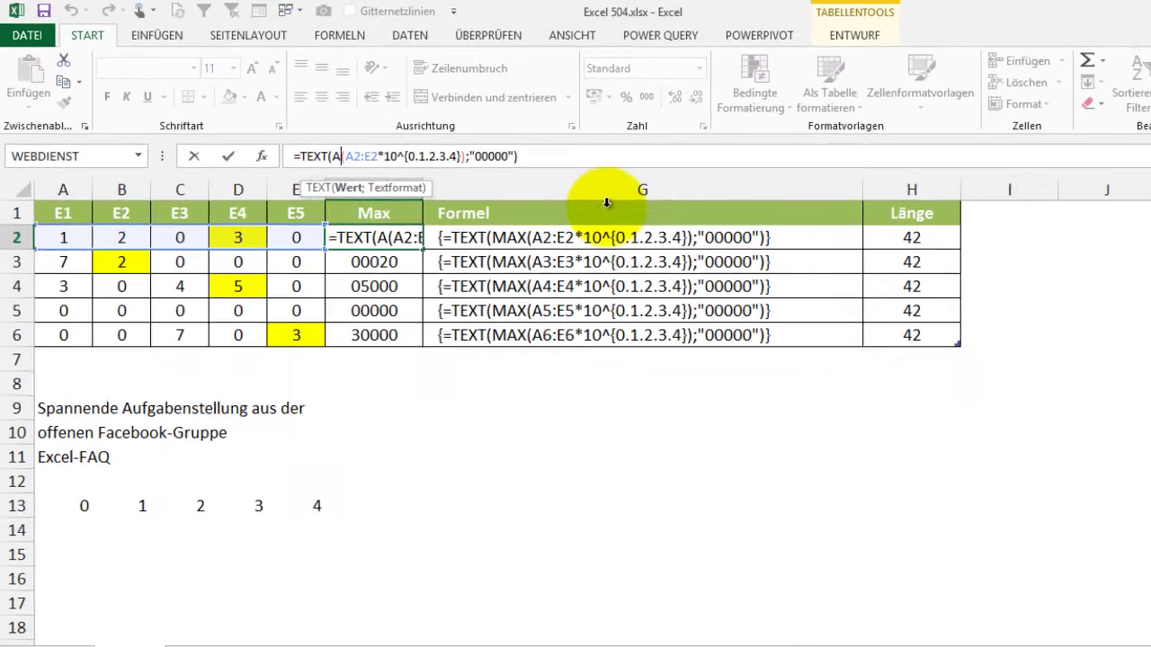
text(ggre)
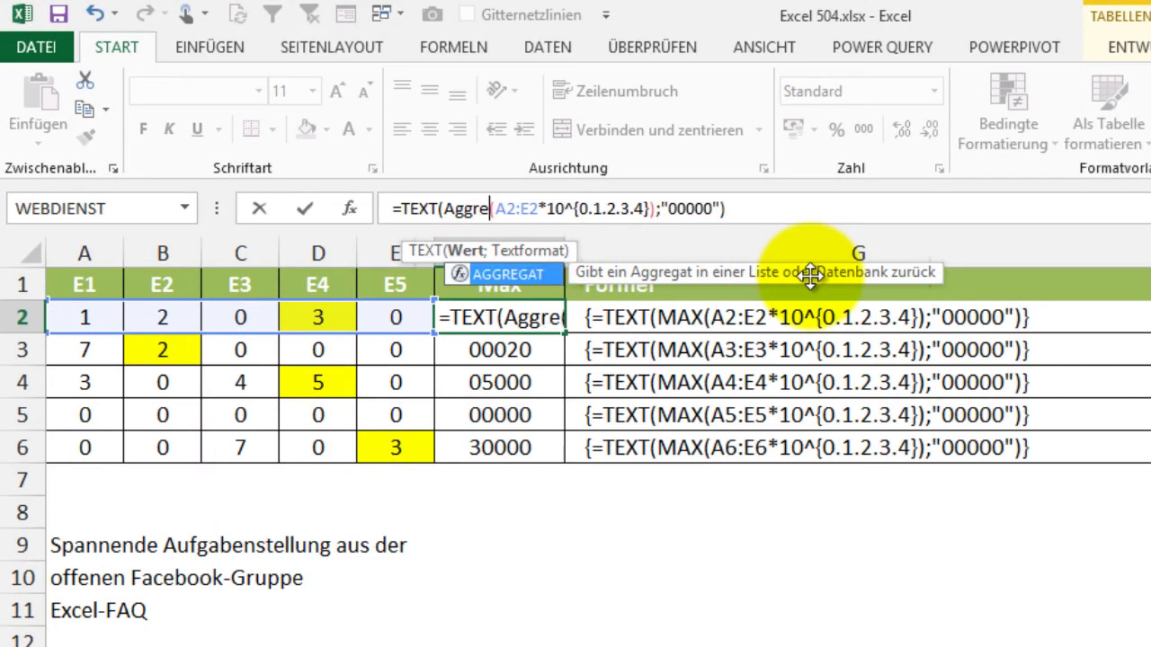
text(gat)
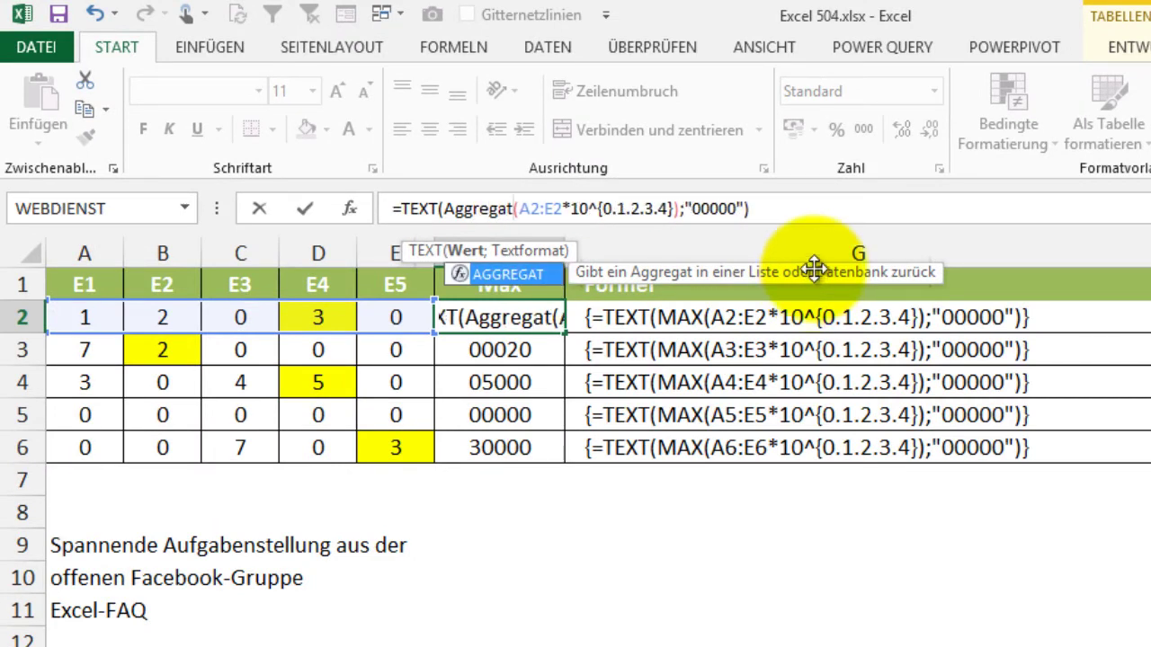
text(()
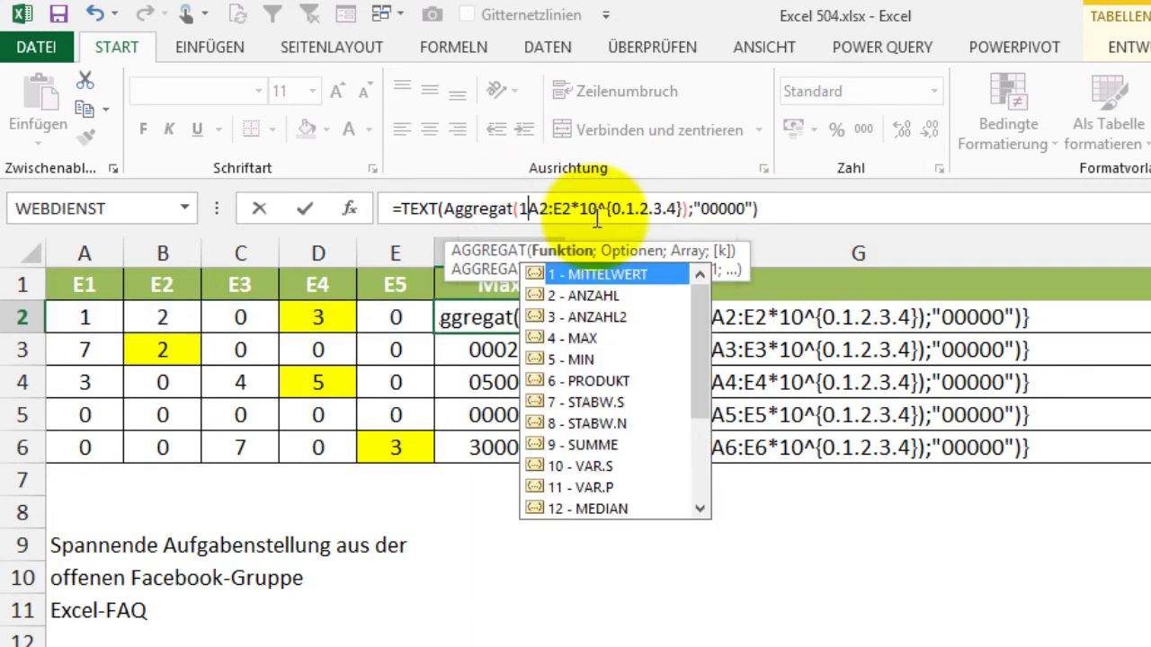
text(15)
key(BackSpace)
text(4)
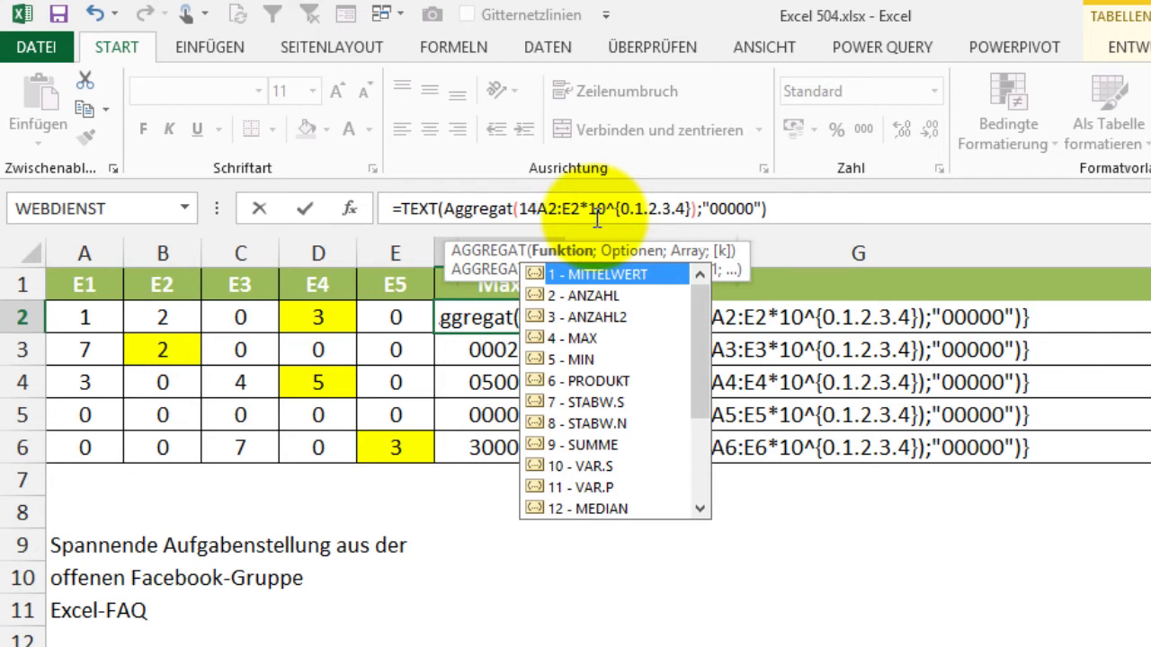
click(708, 512)
click(709, 512)
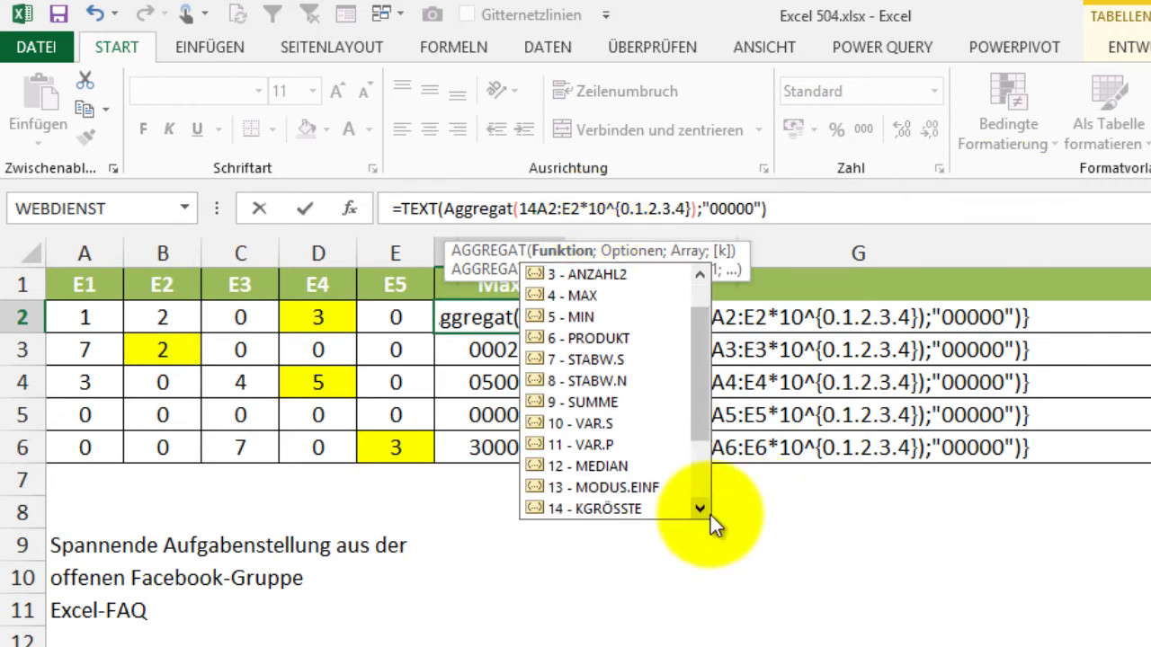
click(709, 514)
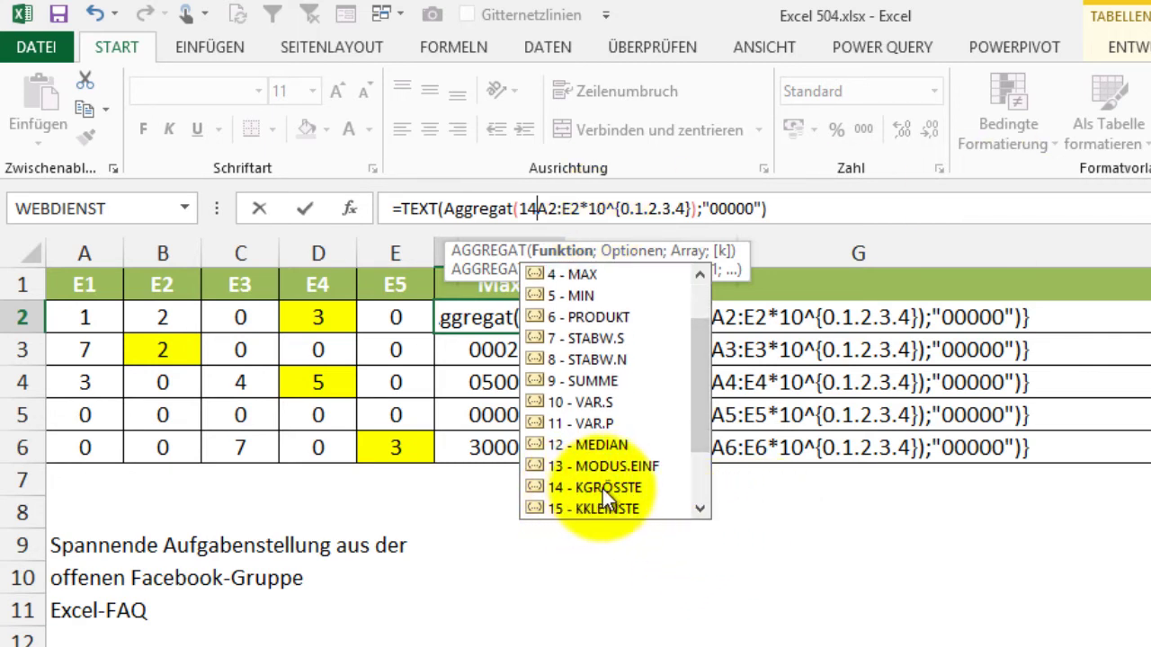
text(;)
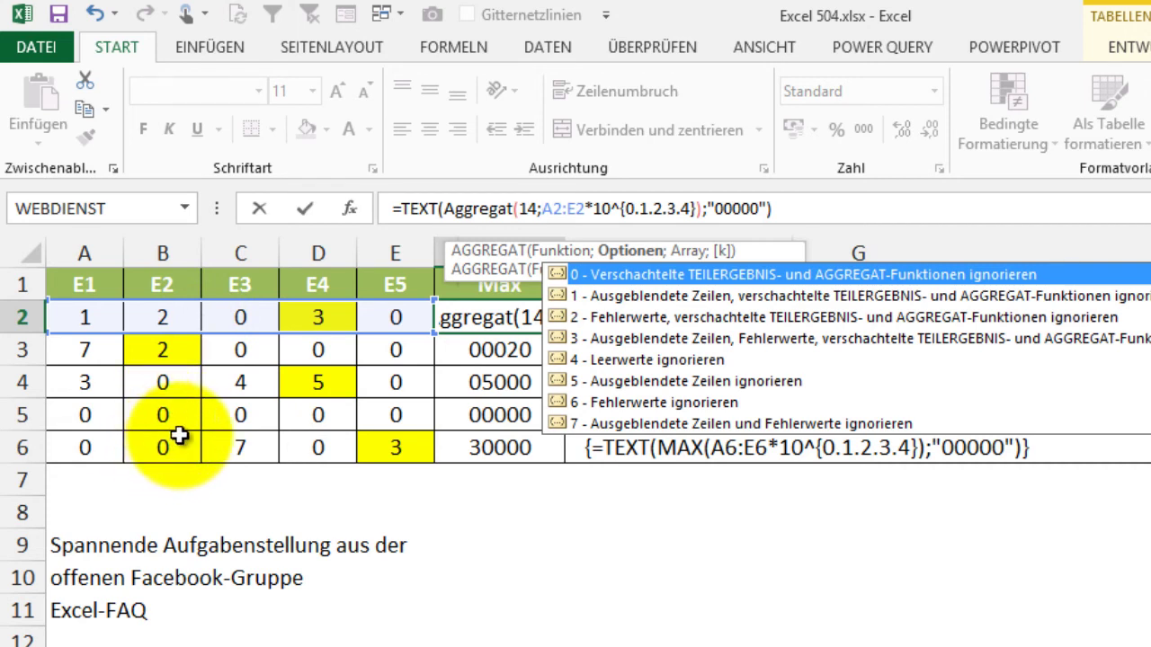
Add option 6 (ignore error values) and k of 1, then fill the formula down column F.
double_click(640, 404)
text(;6)
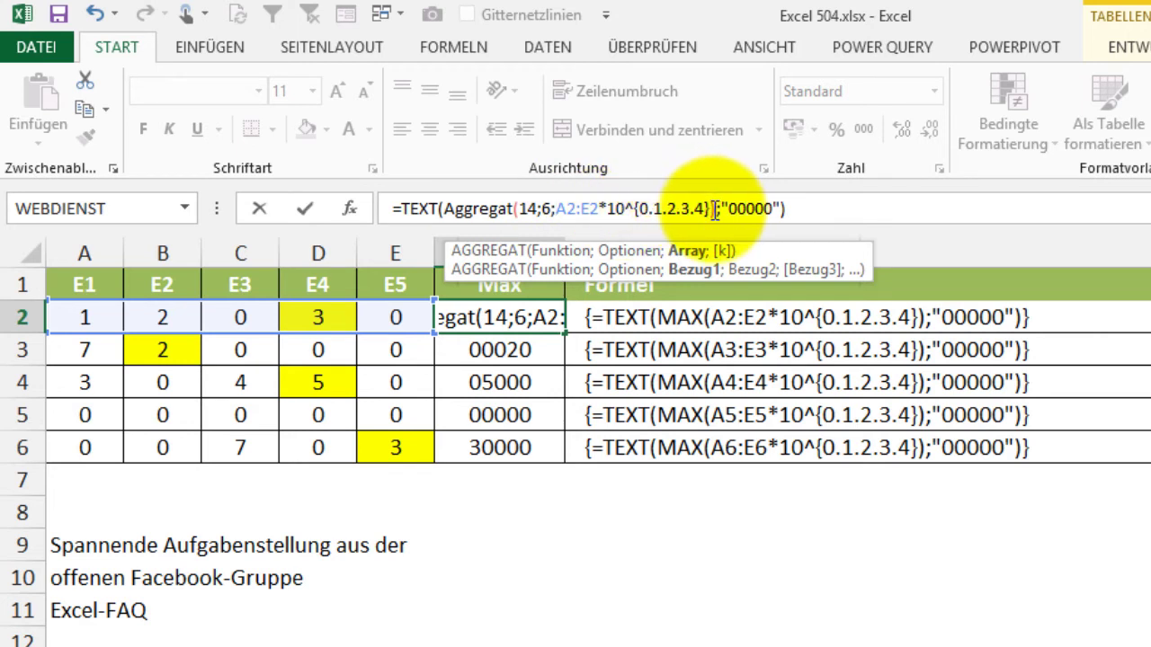
click(710, 209)
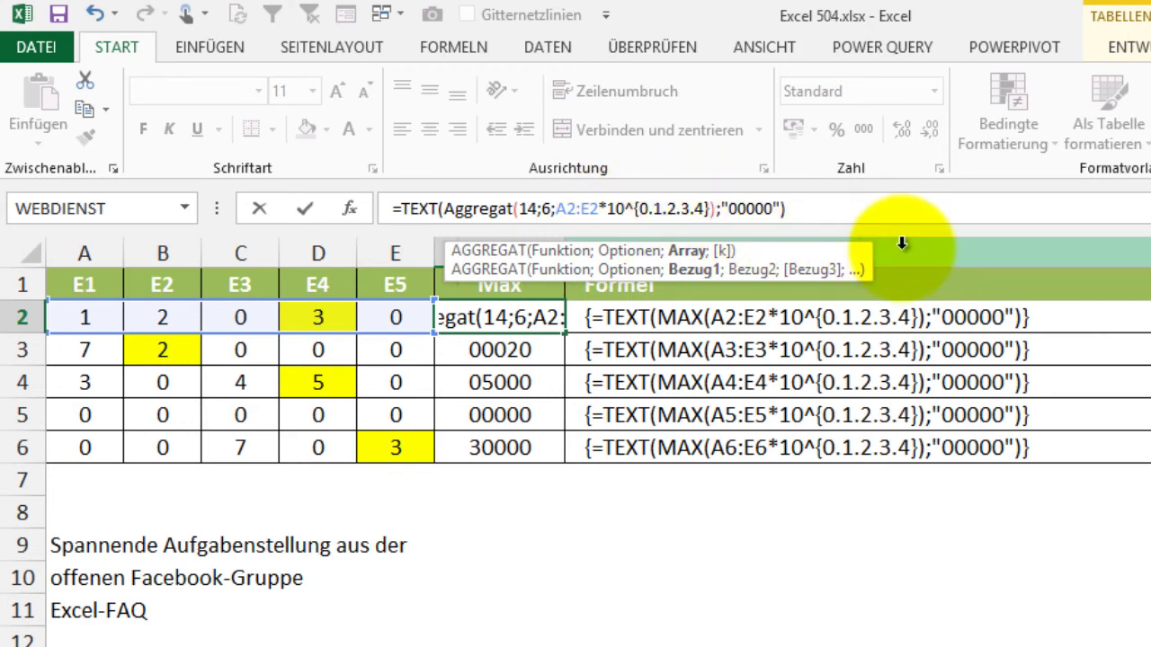
text(;)
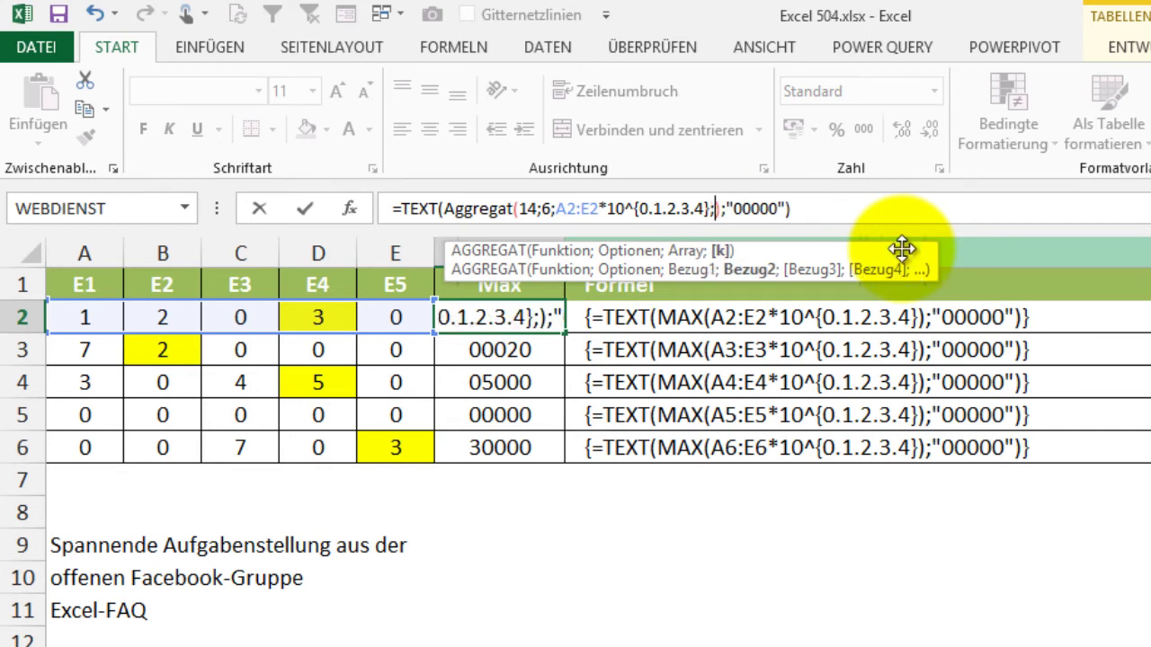
text(1)
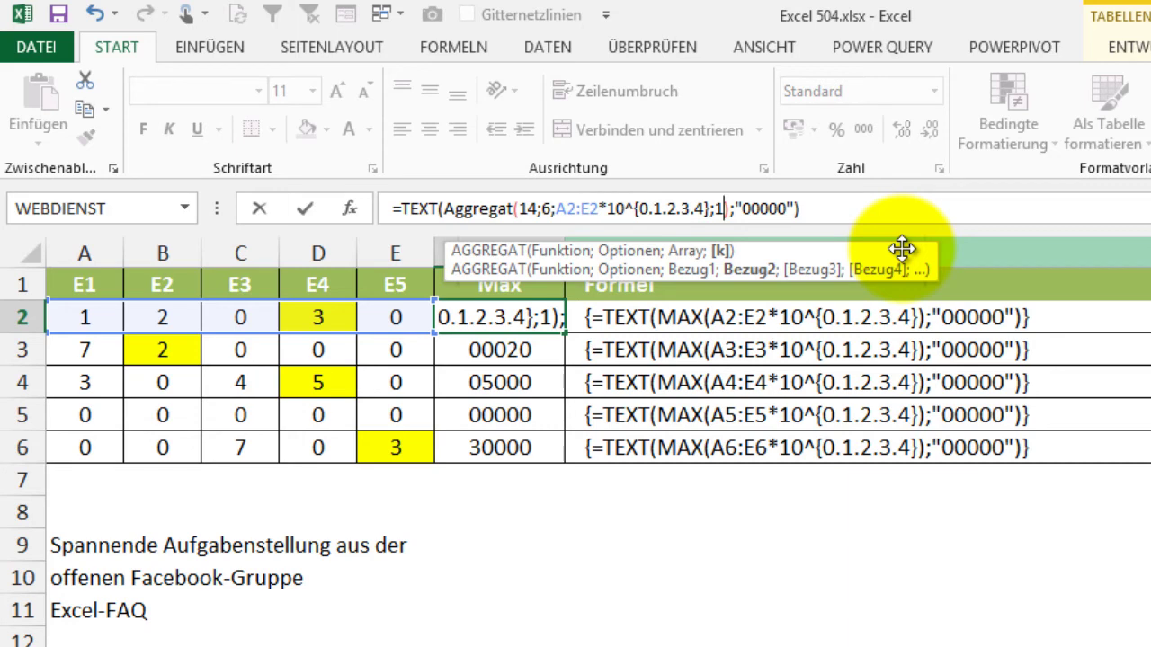
key(Return)
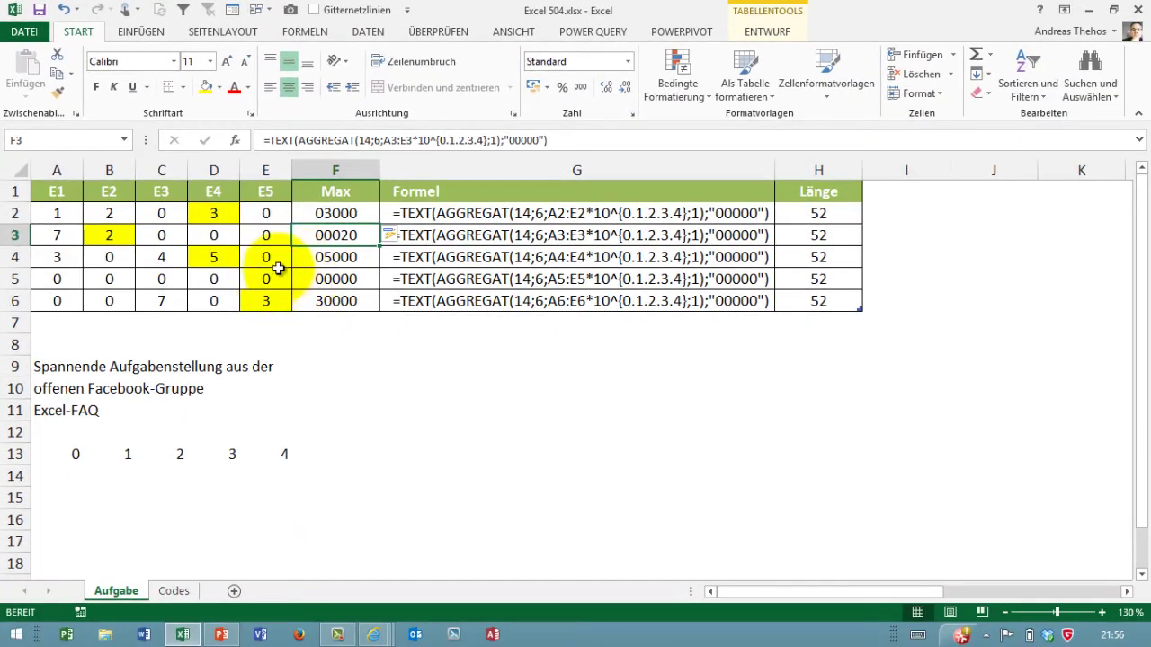
Change A3 to Fehler, then replace it with 3.
click(57, 232)
text(Fehl)
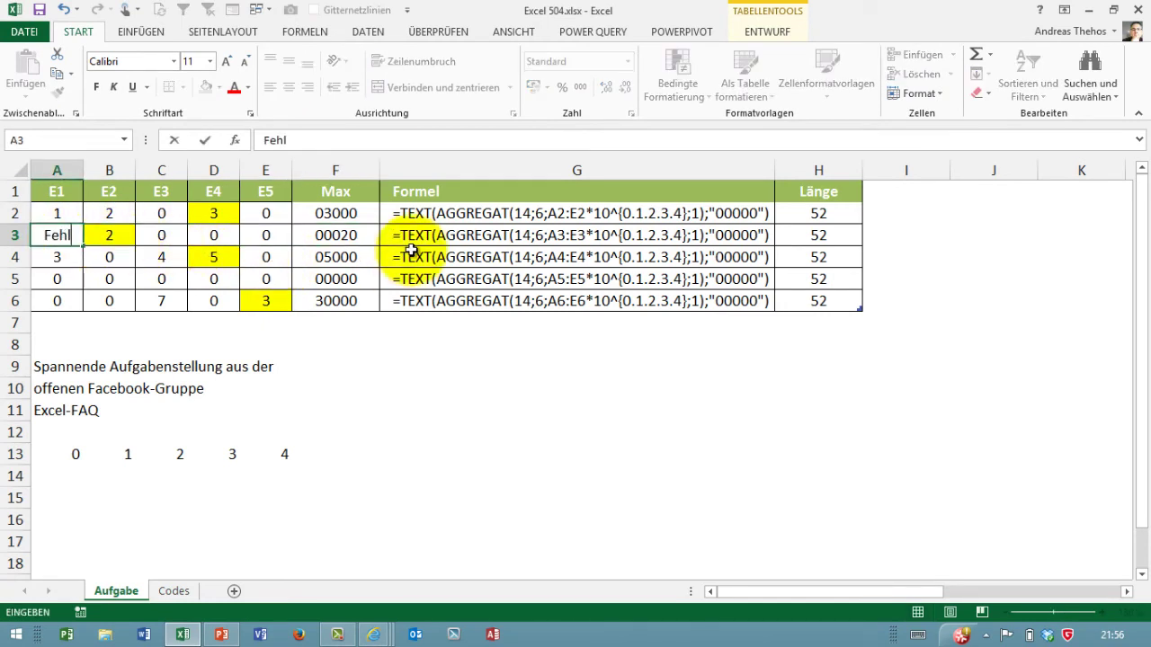
text(er)
key(Return)
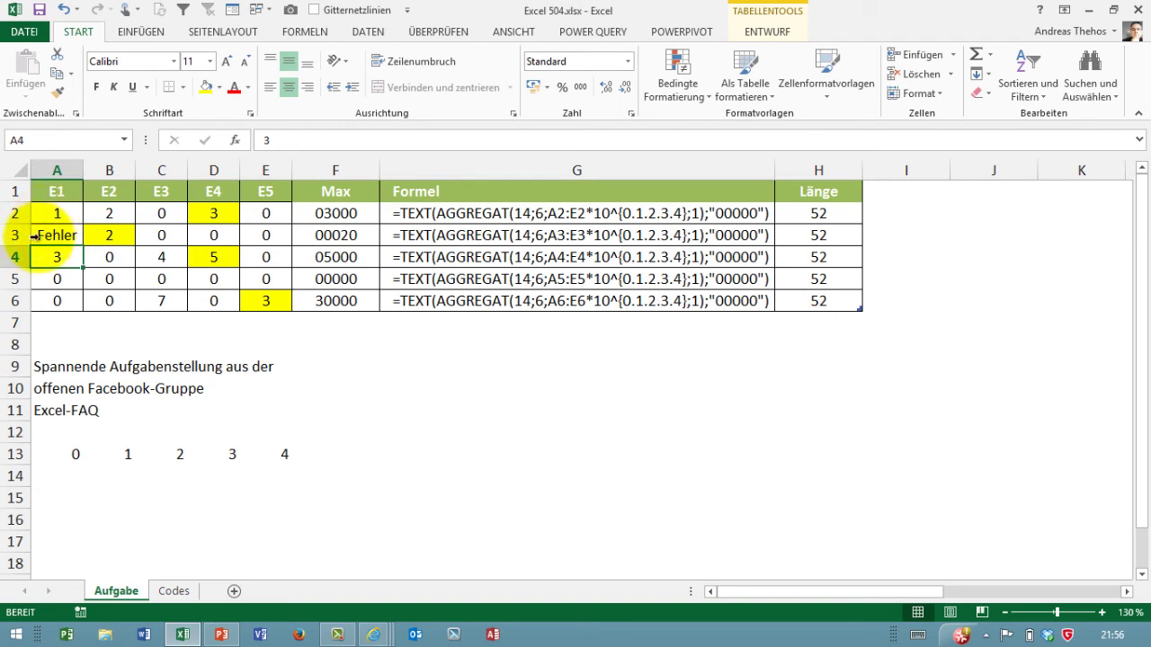
click(60, 237)
text(3)
key(Return)
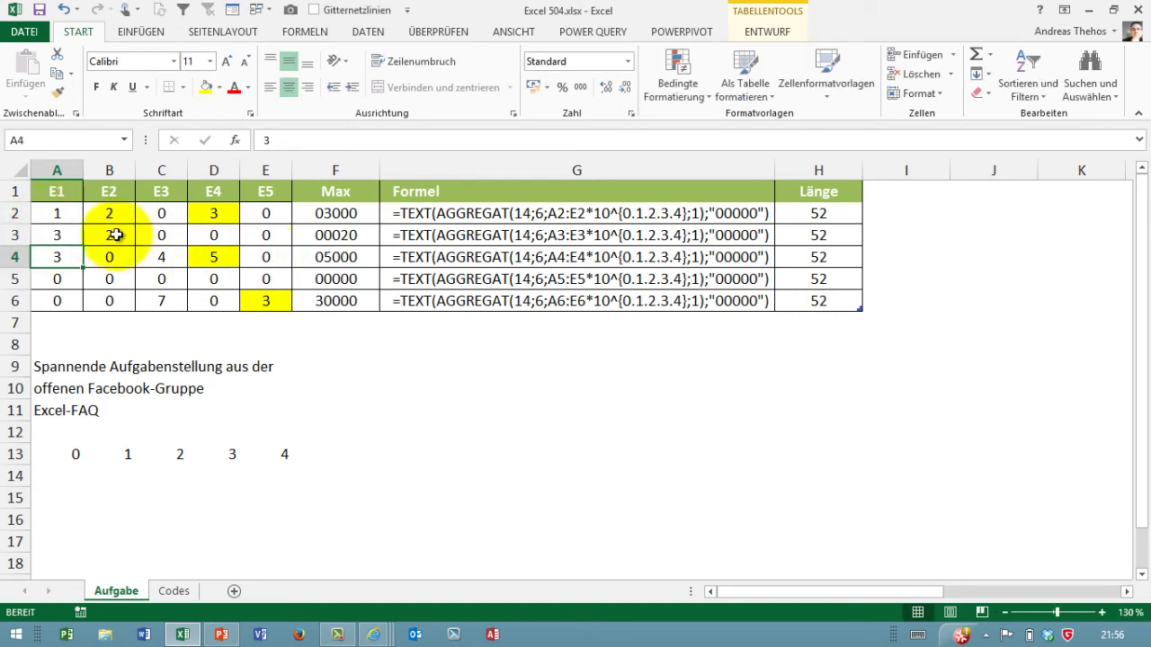
Put a dash in B3 and Error in D5, then check D5.
click(110, 235)
text(-)
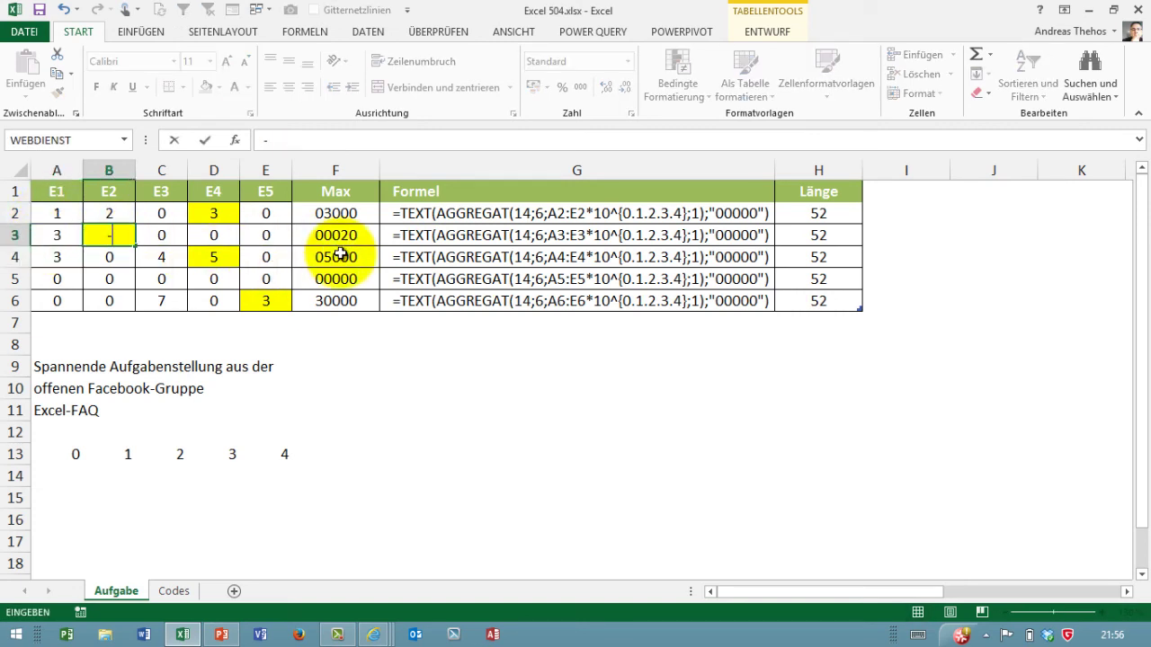
key(Return)
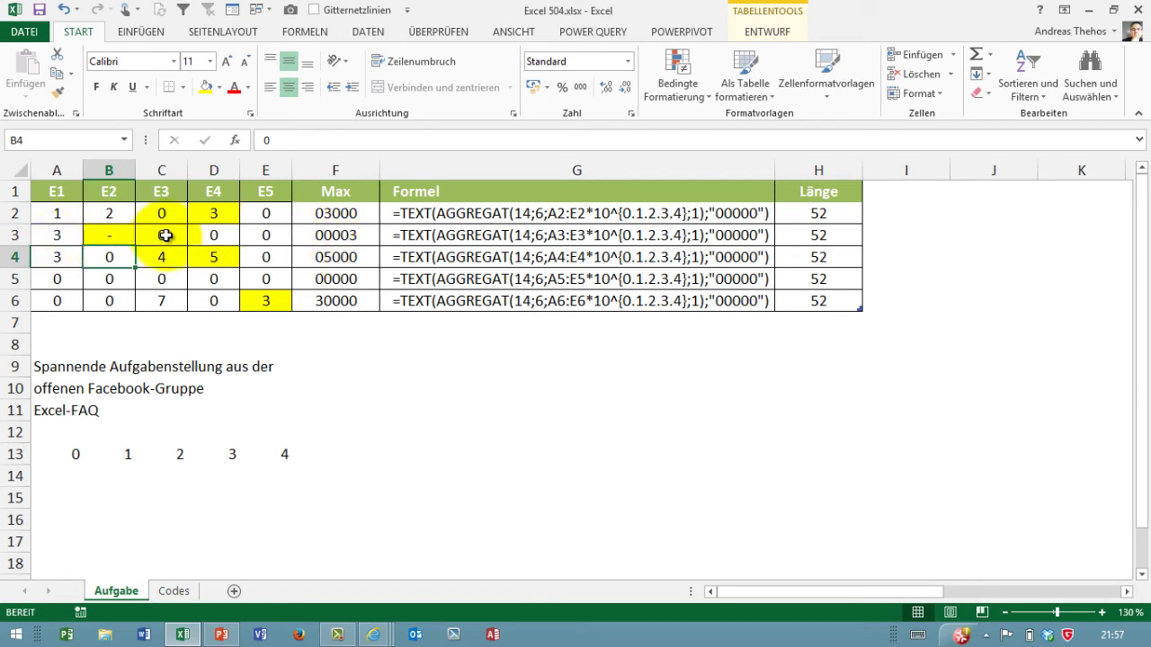
click(234, 279)
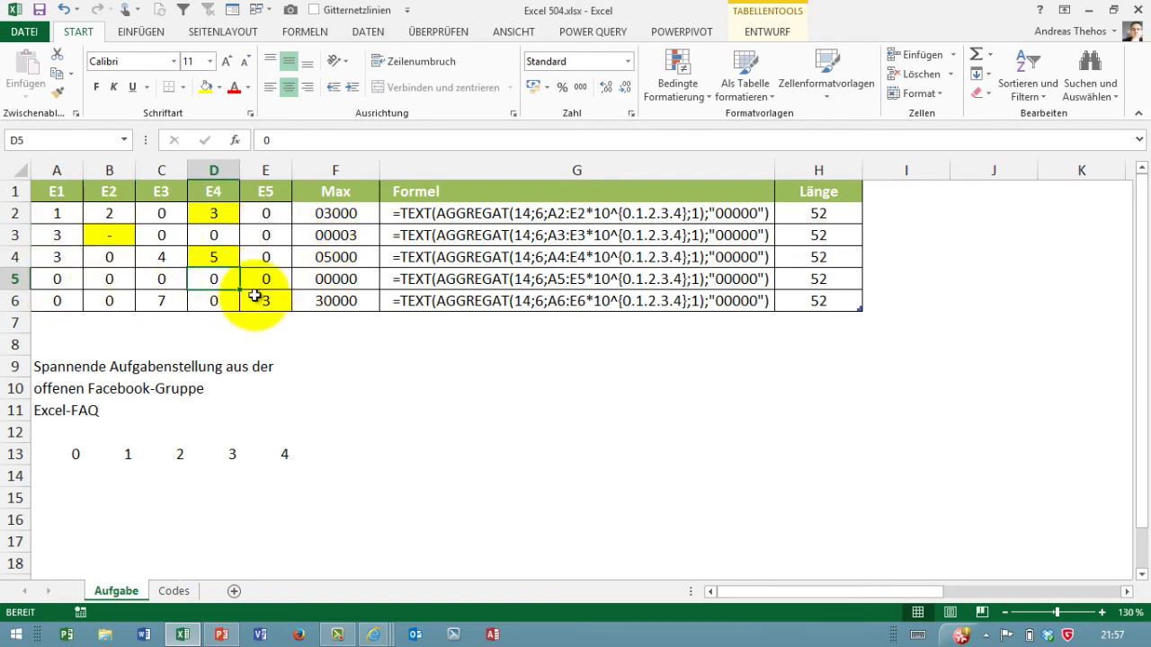
text(Error)
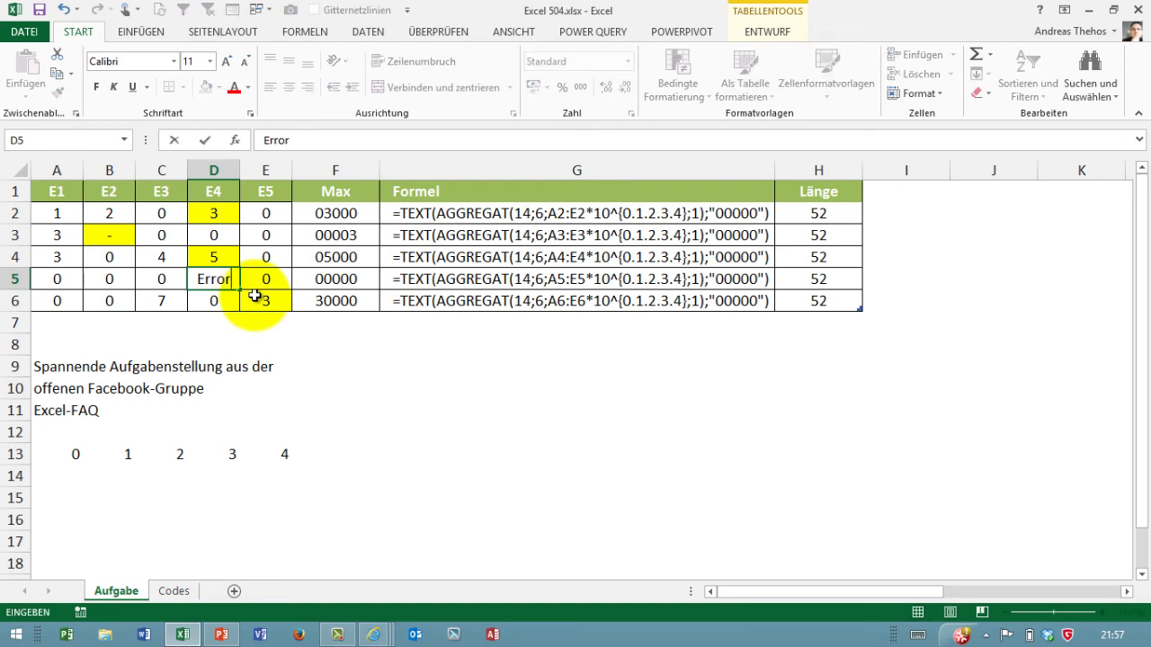
key(Return)
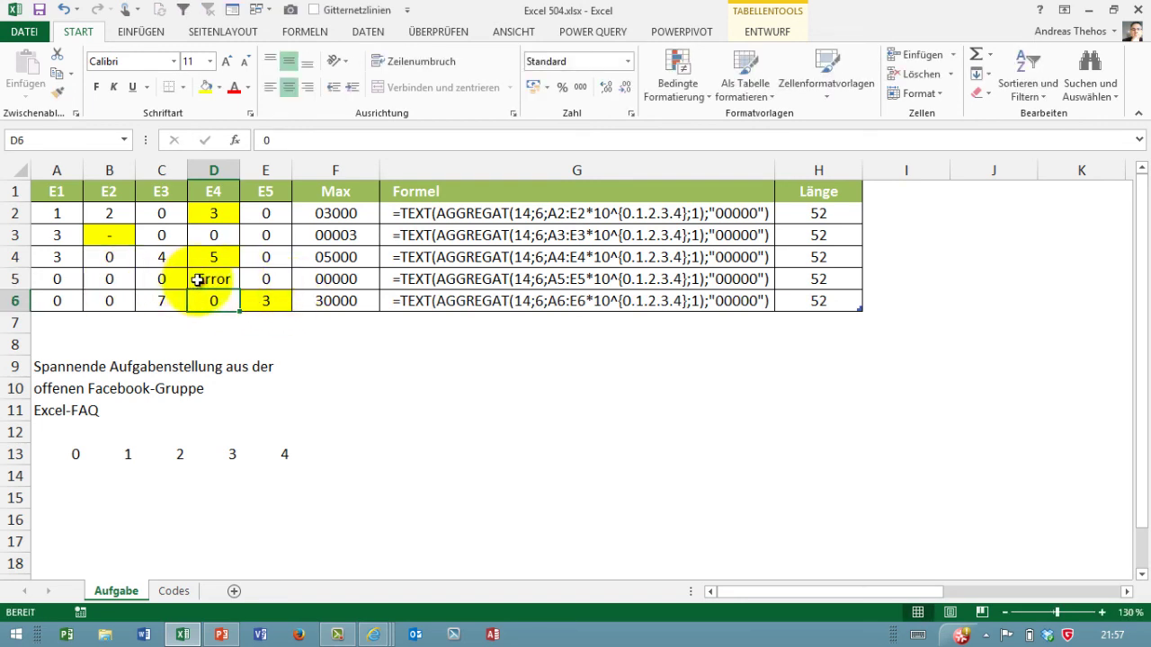
click(197, 279)
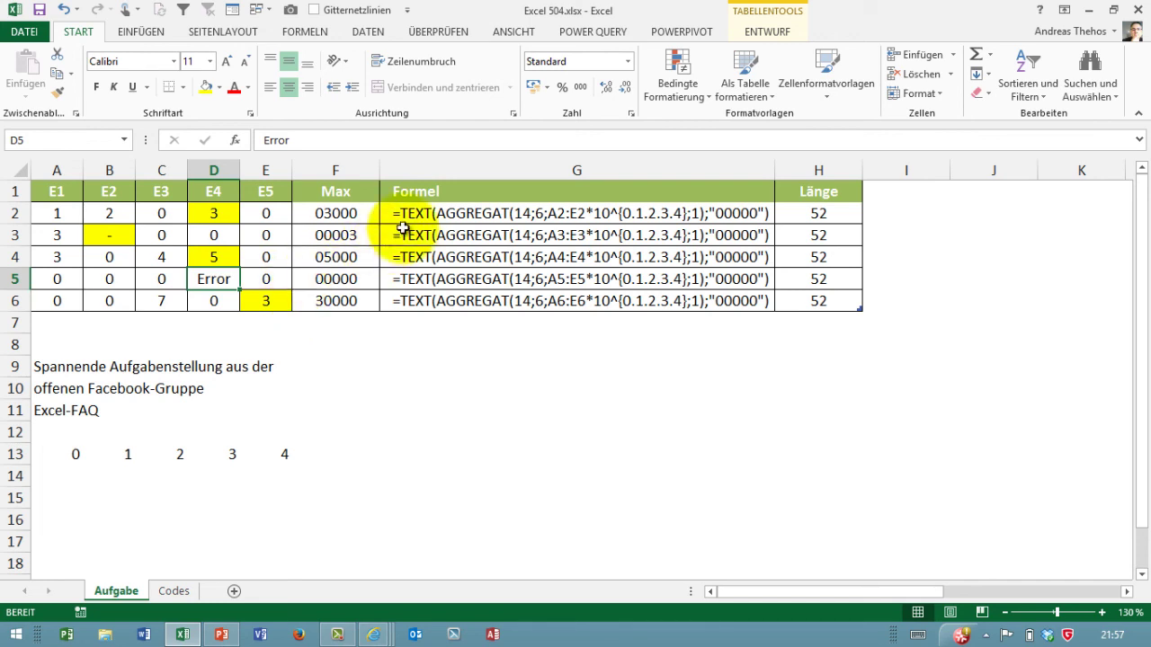